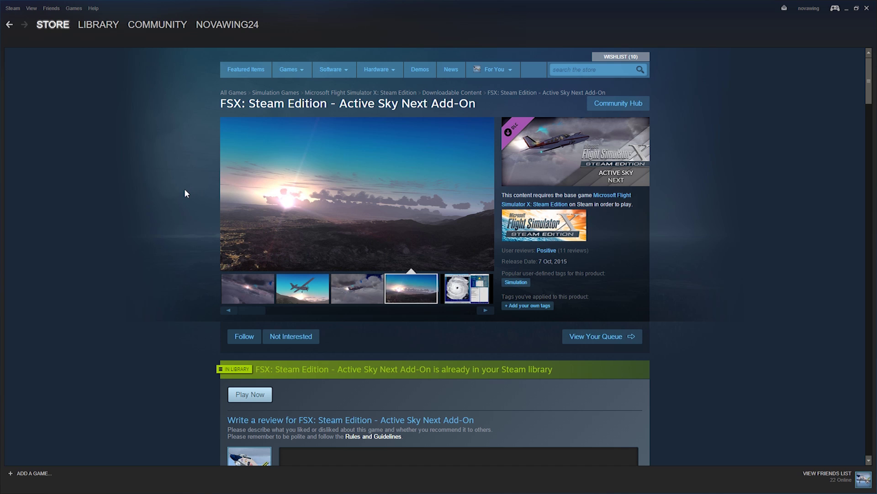
Read through the Active Sky Next Add-On store page, covering its price, description and feature list.
scroll(183, 191, "down", 6)
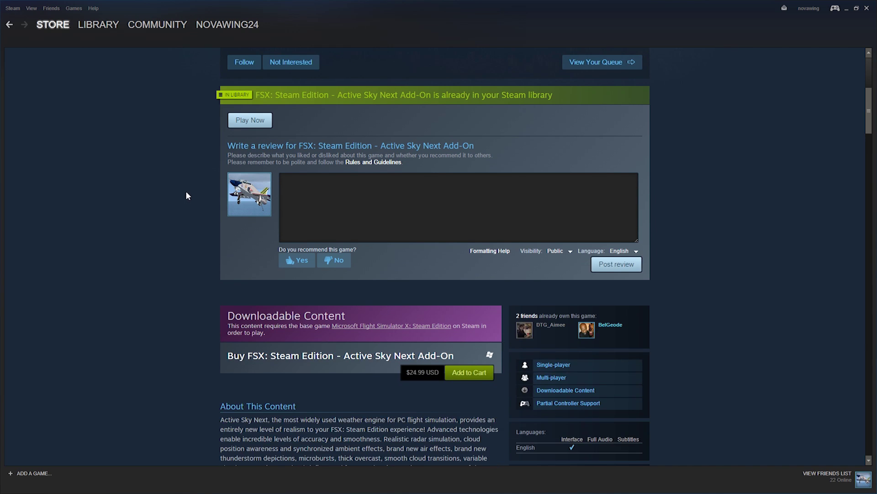
scroll(186, 196, "down", 9)
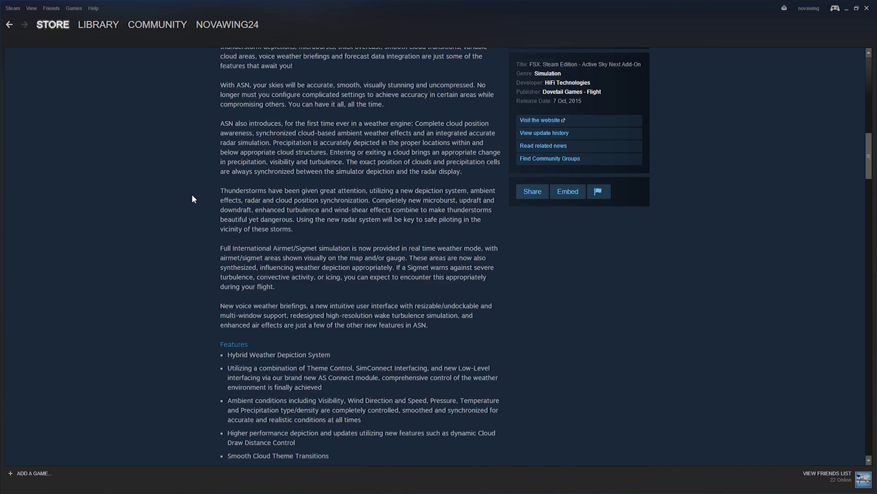
scroll(192, 195, "down", 5)
scroll(196, 200, "down", 3)
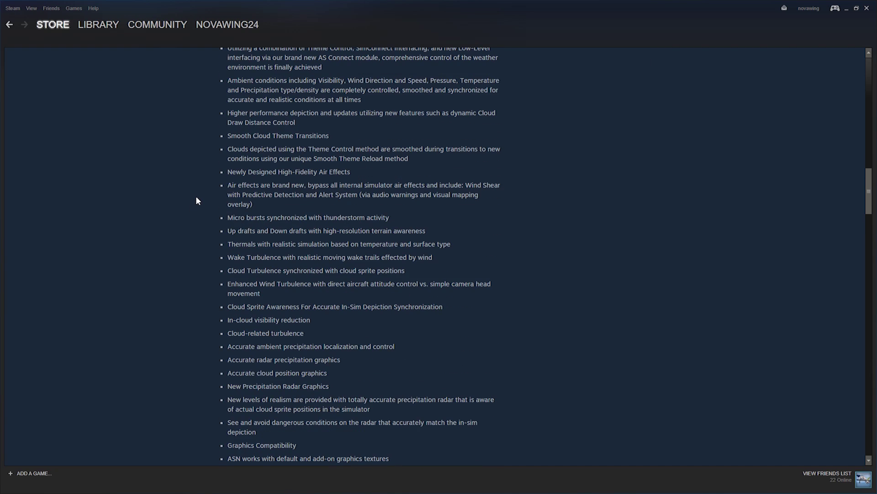
scroll(196, 201, "down", 4)
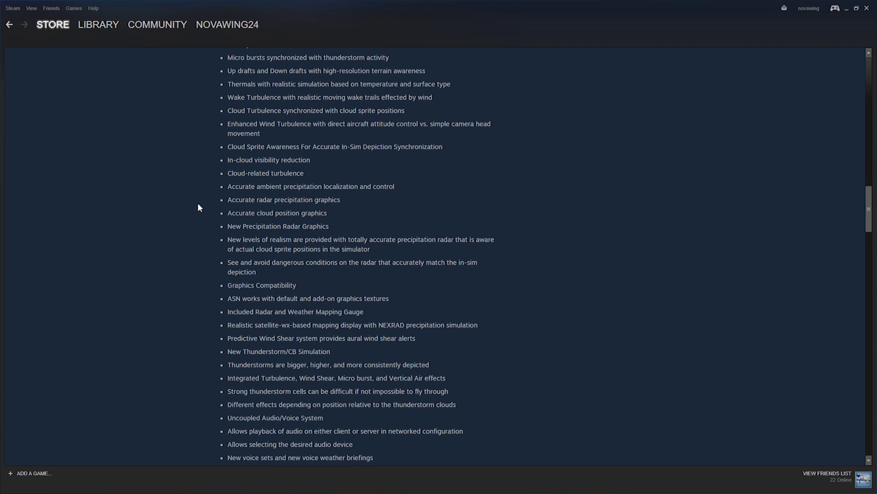
scroll(199, 202, "down", 2)
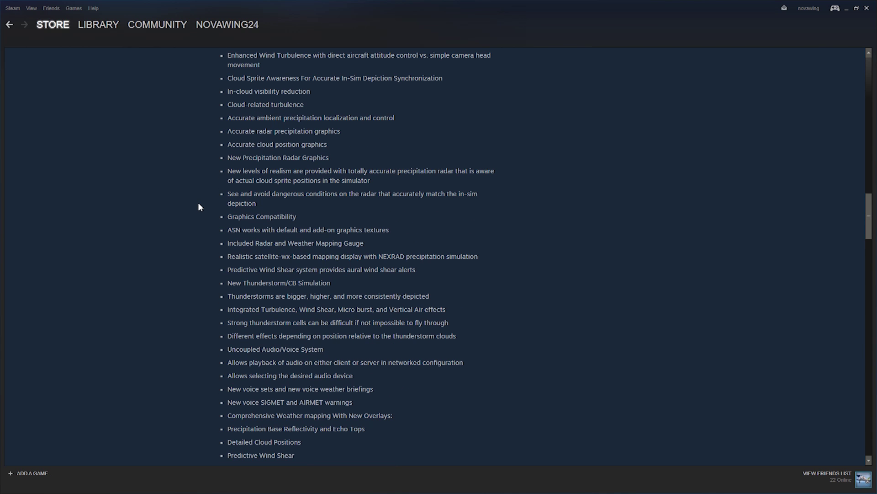
scroll(198, 208, "down", 3)
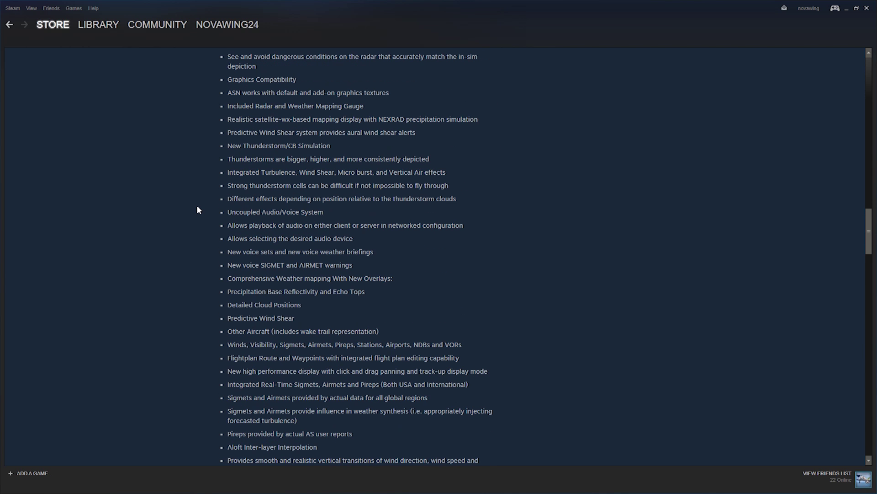
scroll(193, 210, "up", 4)
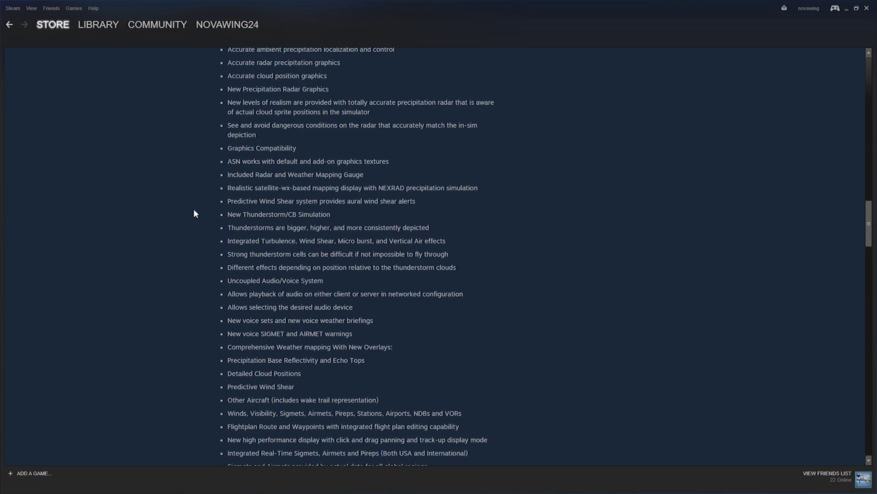
scroll(195, 212, "up", 5)
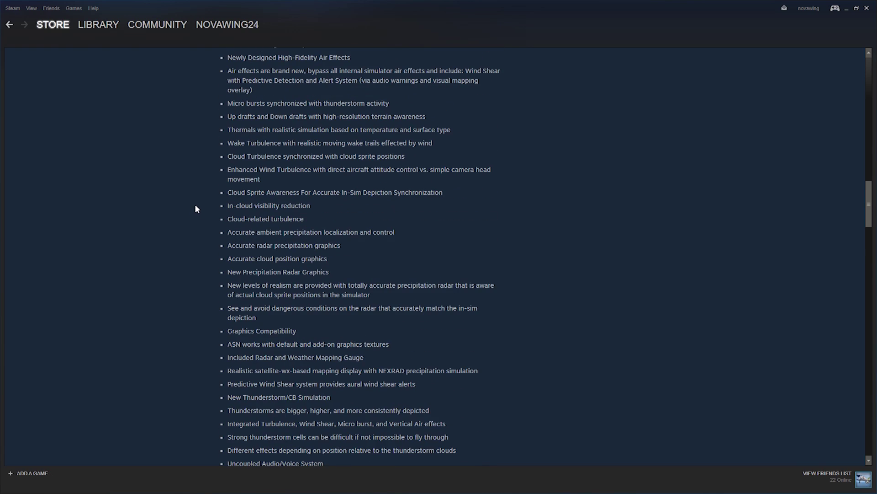
scroll(196, 209, "up", 2)
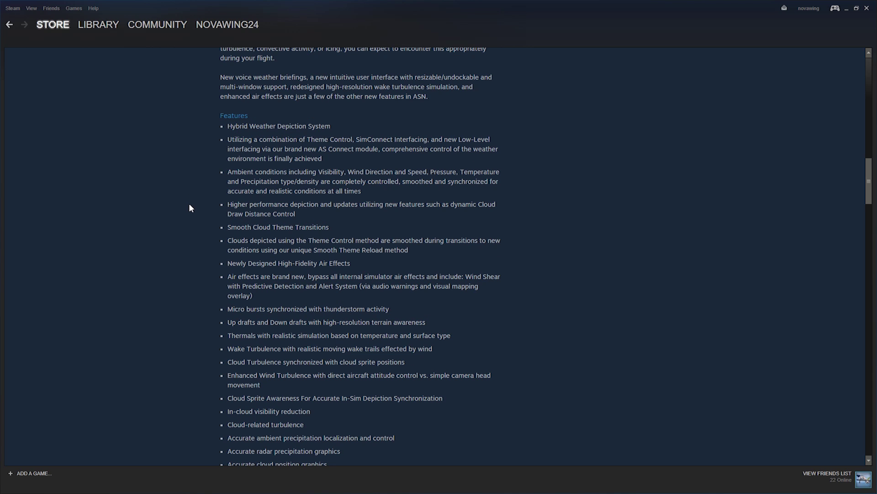
scroll(191, 207, "up", 8)
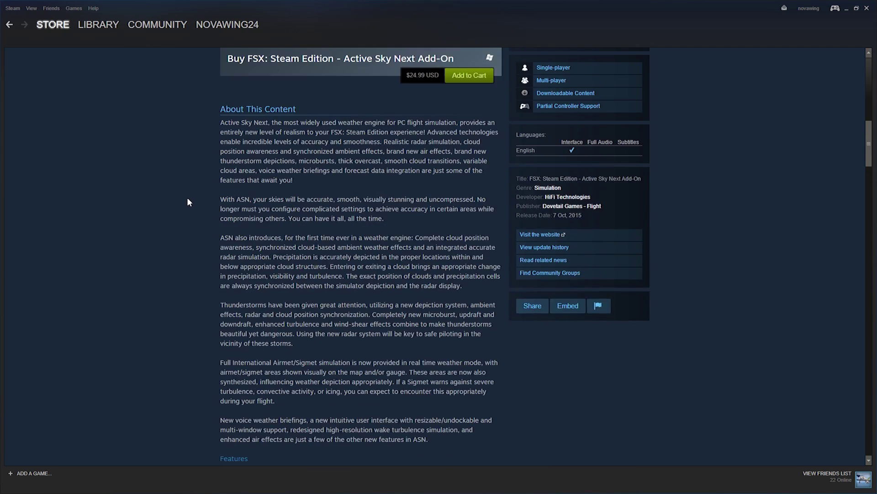
scroll(187, 199, "up", 12)
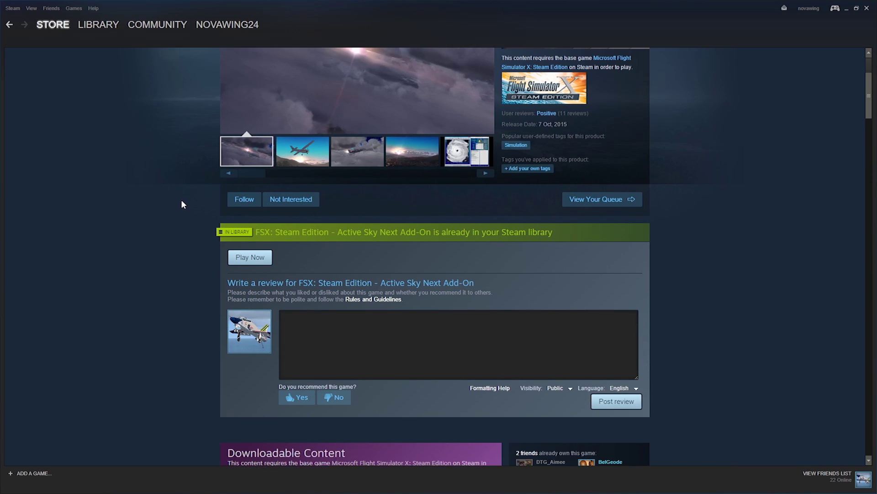
scroll(181, 203, "up", 3)
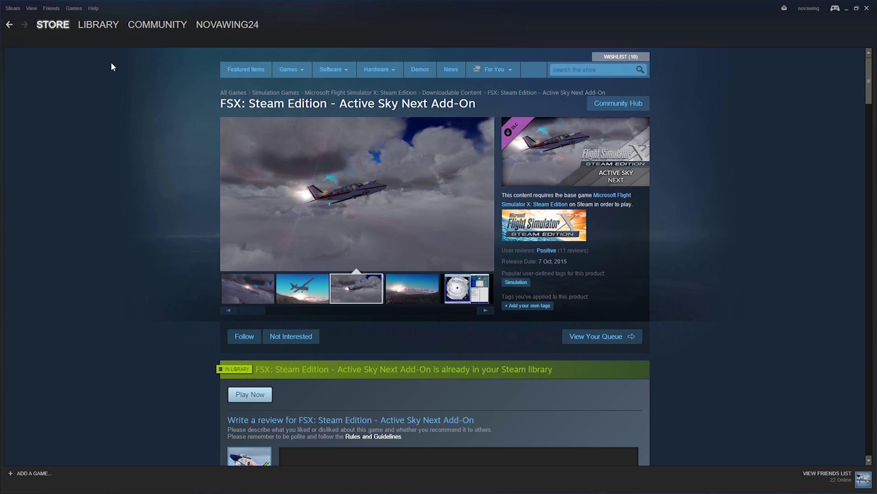
Enable installation of the FSX: Steam Edition - Active Sky Next Add-On in the game's library DLC list.
left_click(94, 28)
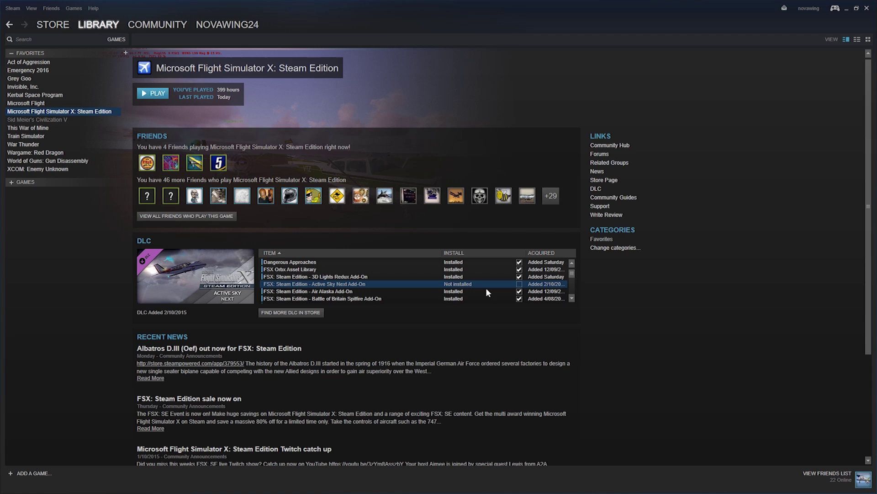
left_click(519, 284)
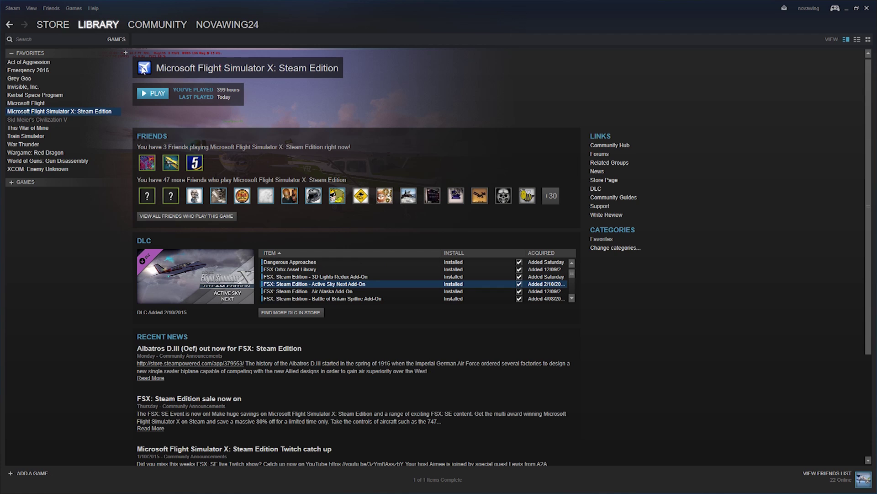
Find the FSX Active Sky Next Configuration Tool among the library's tools and start its installation.
mouse_move(109, 27)
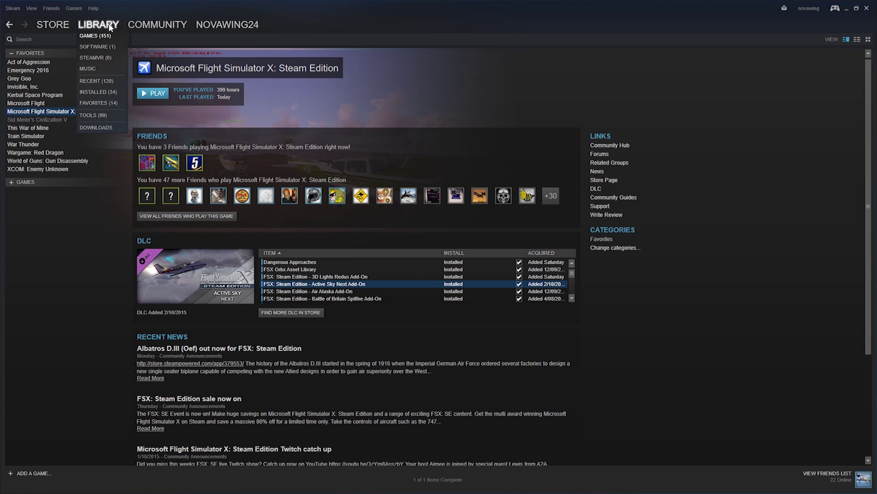
left_click(92, 114)
scroll(149, 155, "up", 10)
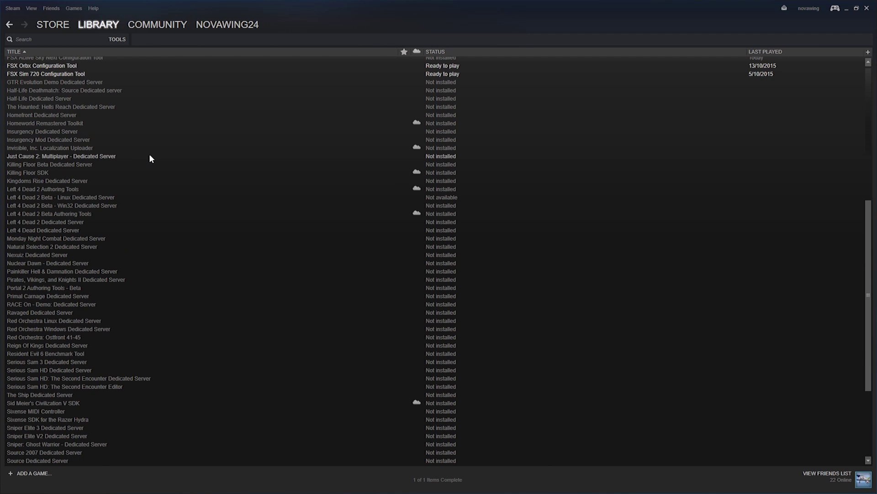
scroll(147, 146, "up", 3)
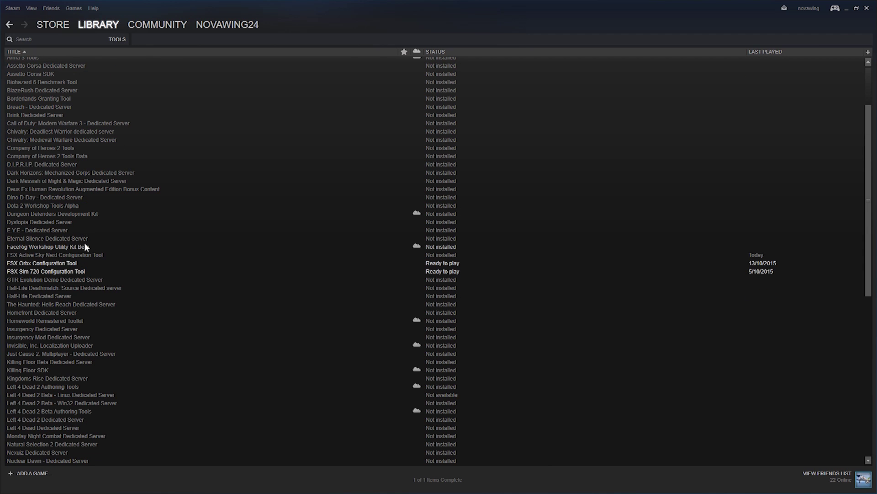
scroll(113, 264, "down", 1)
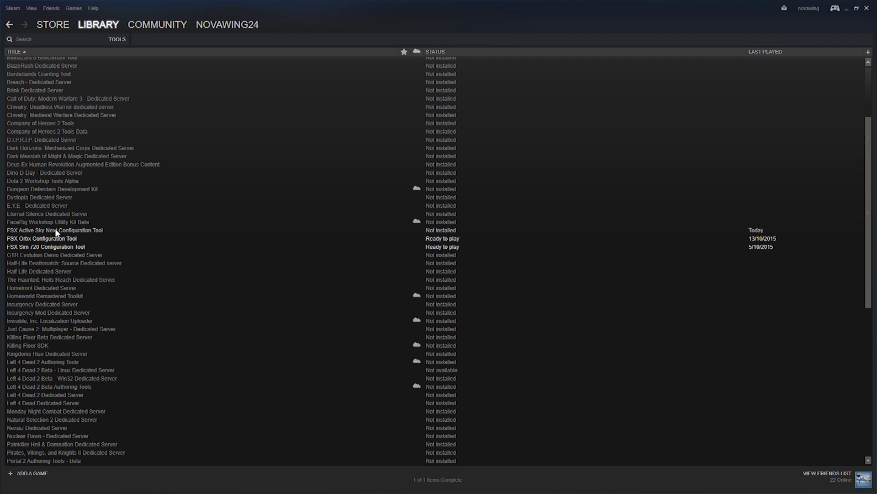
left_click(54, 230)
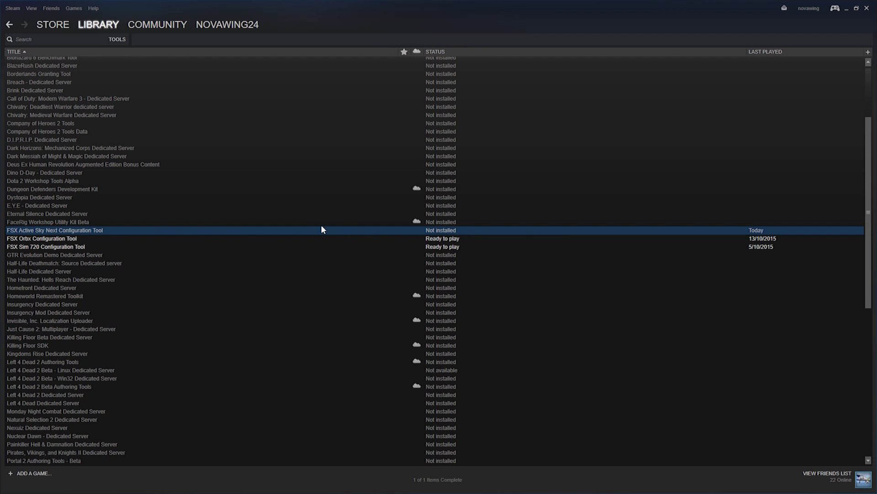
right_click(204, 234)
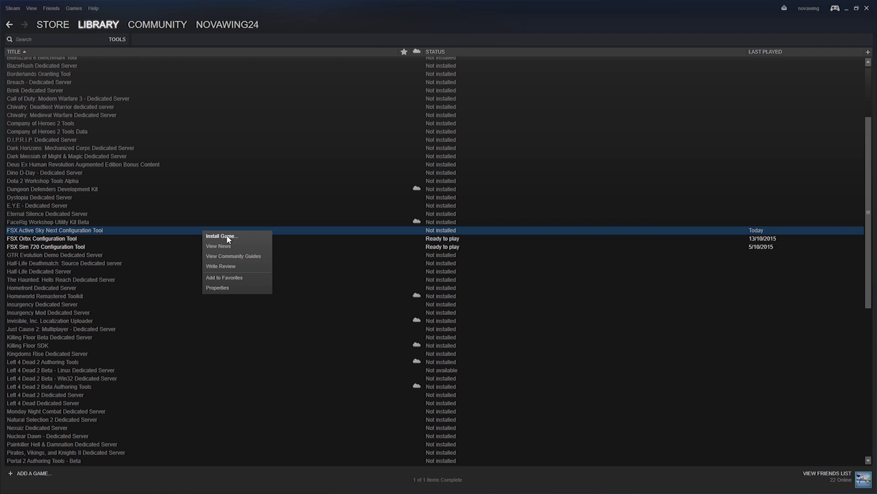
left_click(227, 236)
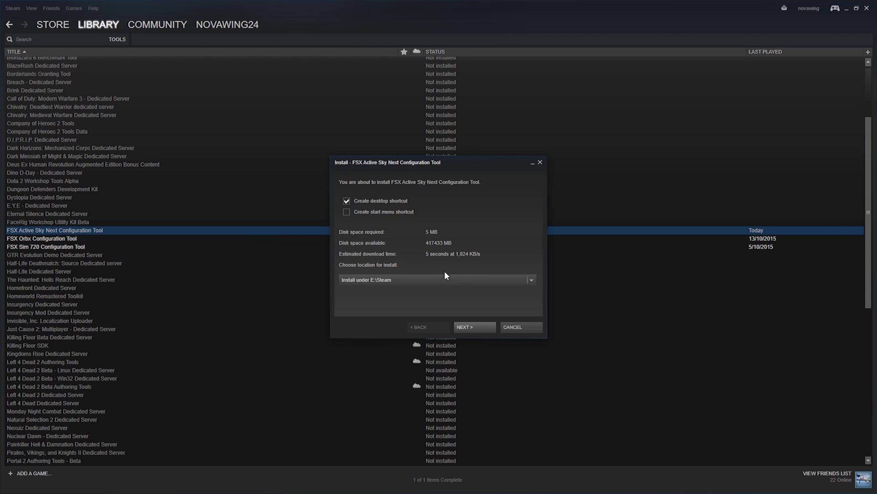
Set the configuration tool's install location to D:\FSXSE and complete the installation wizard.
left_click(530, 281)
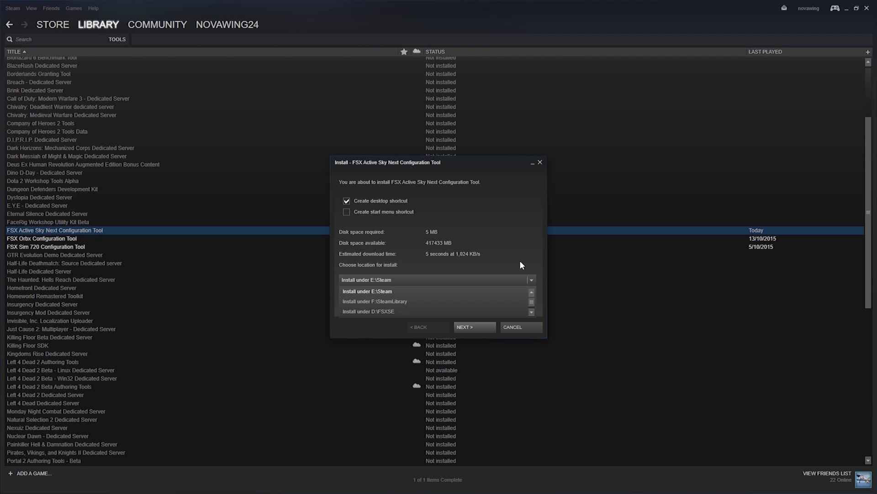
left_click(384, 312)
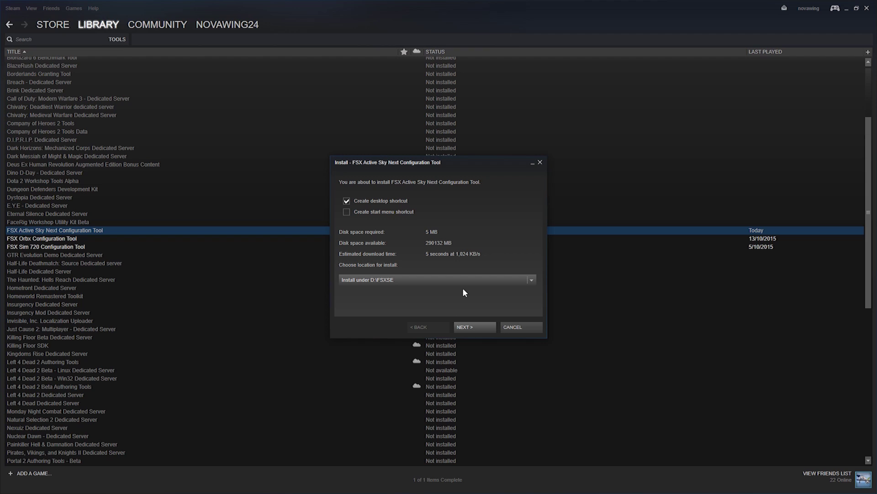
left_click(474, 324)
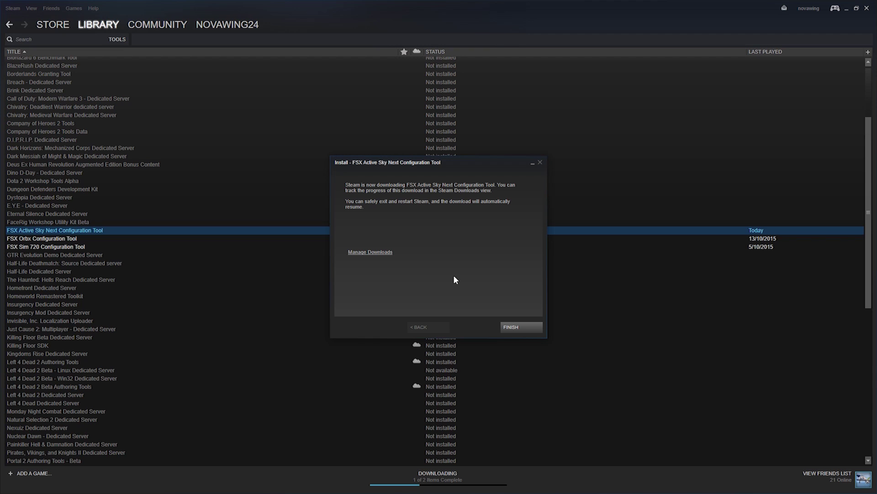
left_click(512, 325)
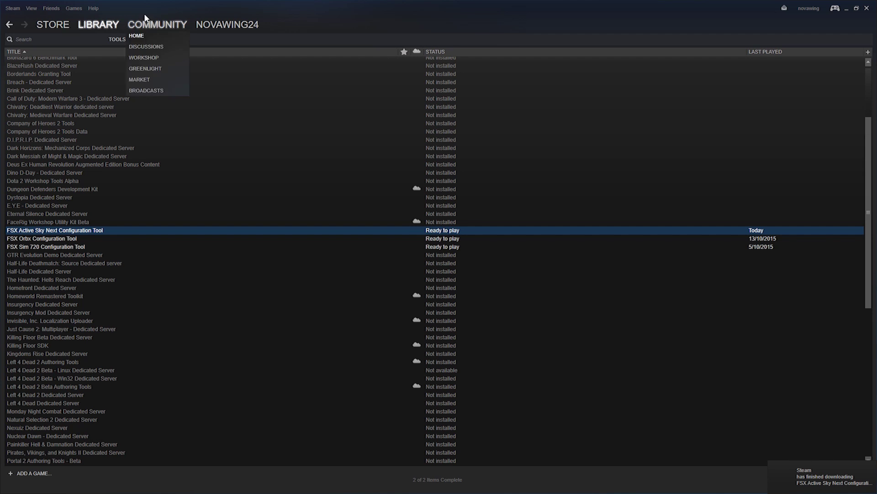
Return to Microsoft Flight Simulator X: Steam Edition in the games library and minimize Steam to reveal the desktop.
mouse_move(97, 26)
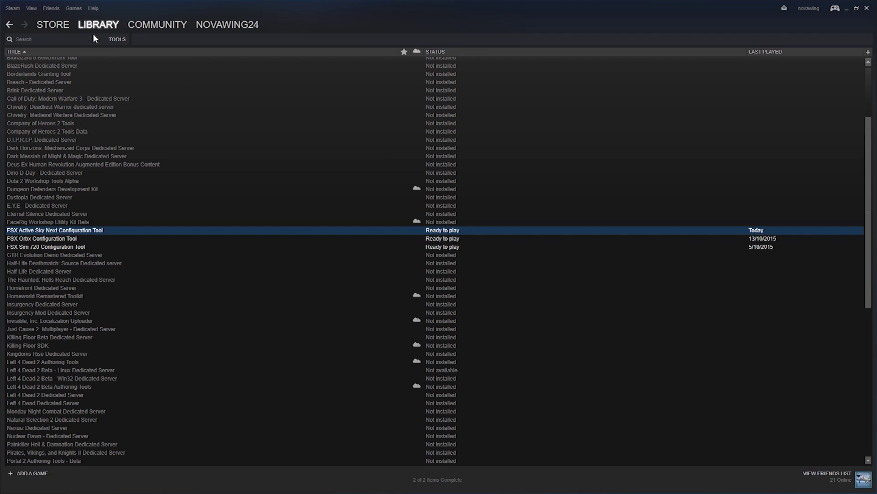
left_click(94, 36)
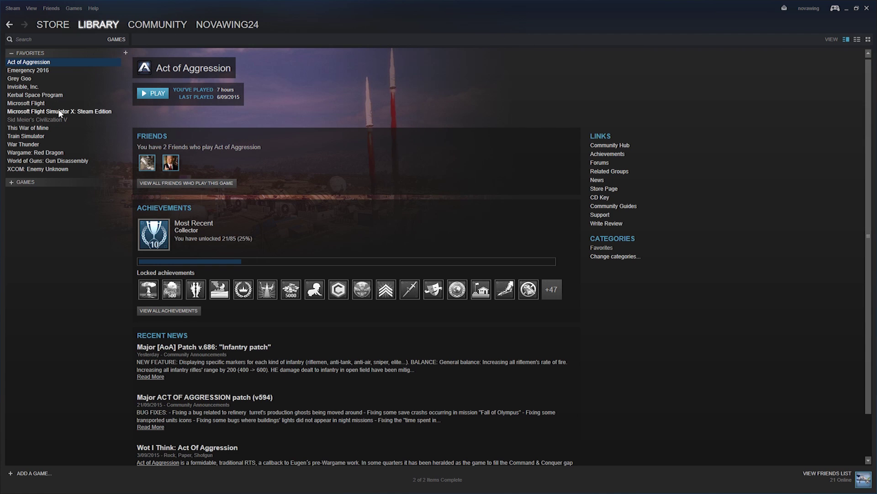
left_click(59, 111)
left_click(851, 11)
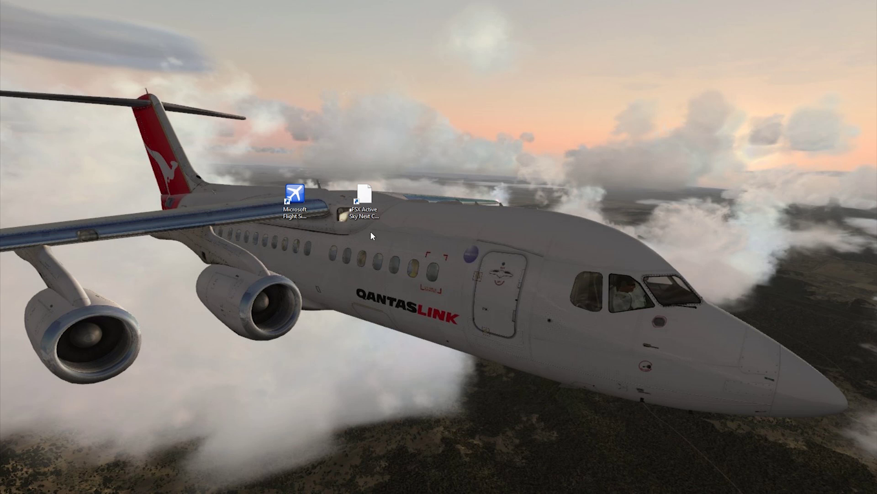
left_click(364, 196)
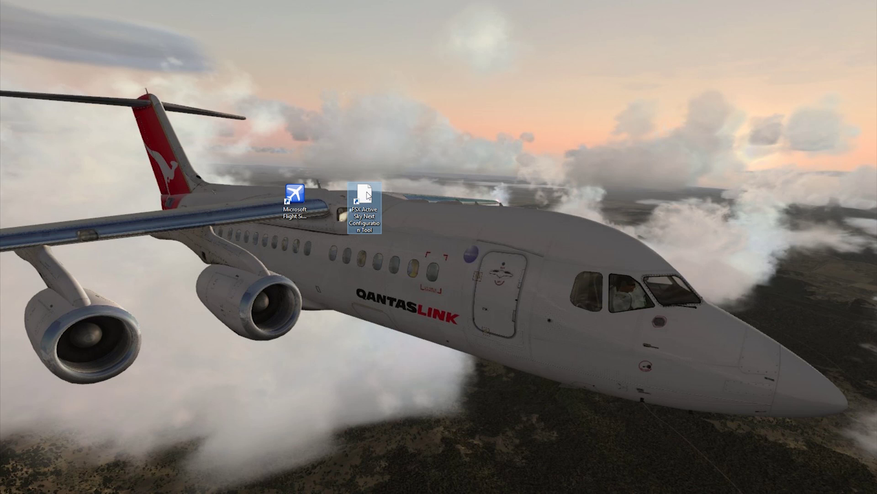
right_click(365, 196)
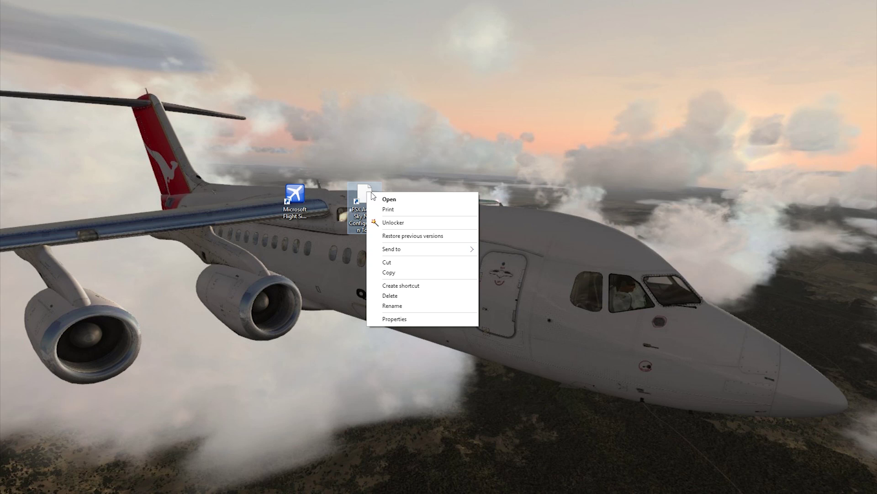
left_click(412, 319)
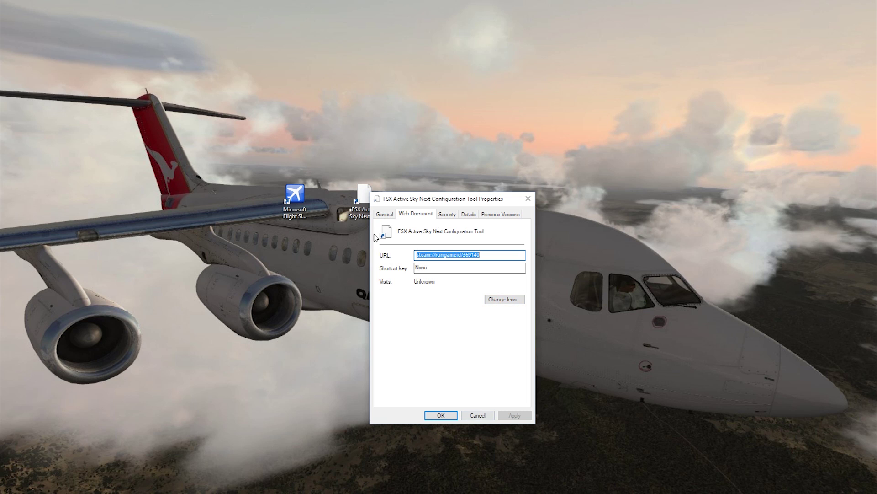
left_click(477, 415)
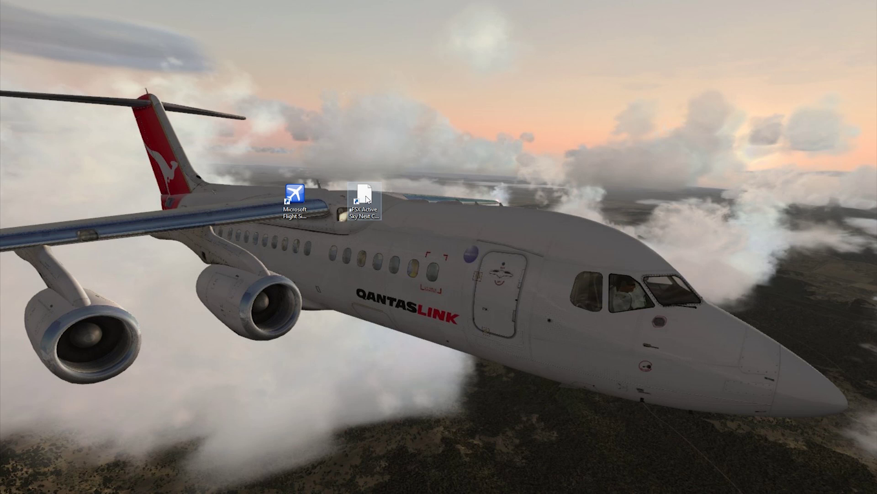
Open the configuration tool shortcut's properties and browse for a new icon in D:\FSXSE\steamapps\common\FSX\DLC\364340.
right_click(366, 198)
left_click(393, 323)
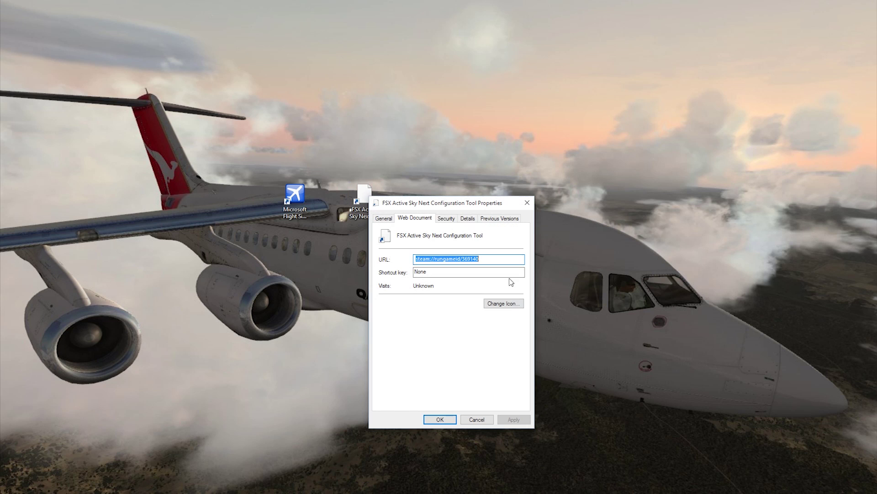
left_click(502, 306)
left_click(505, 274)
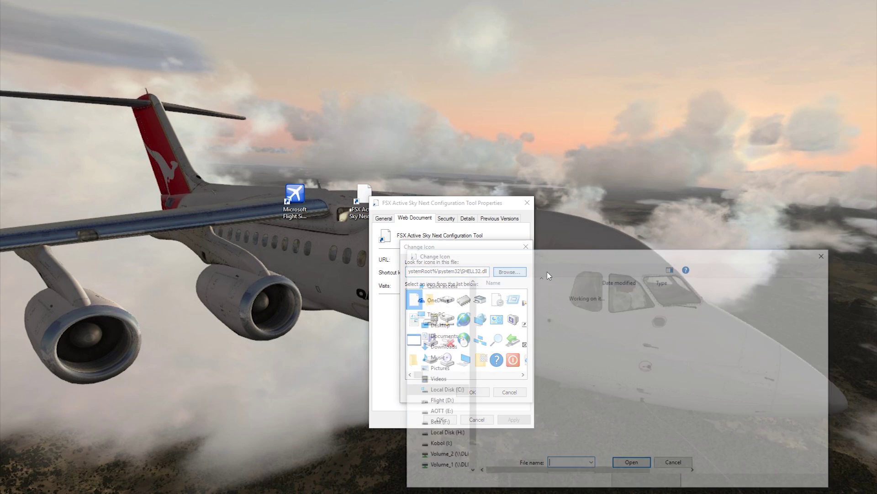
left_click(446, 417)
double_click(499, 320)
double_click(531, 313)
double_click(507, 310)
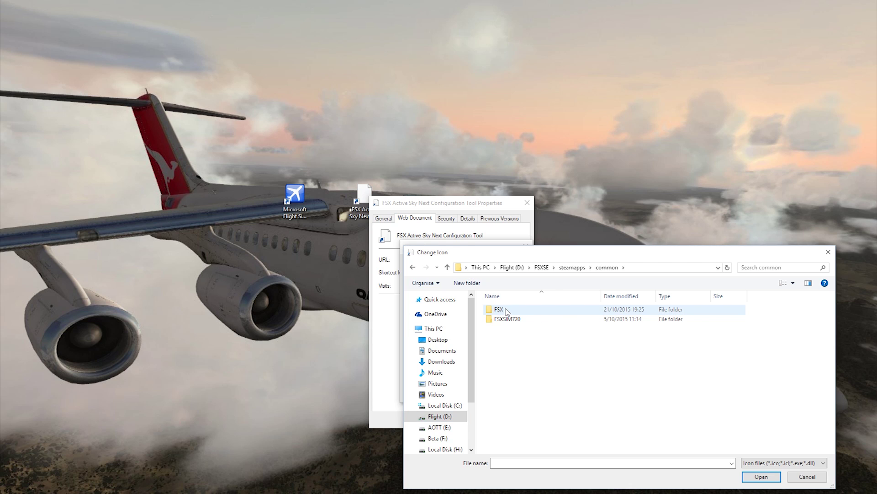
double_click(500, 309)
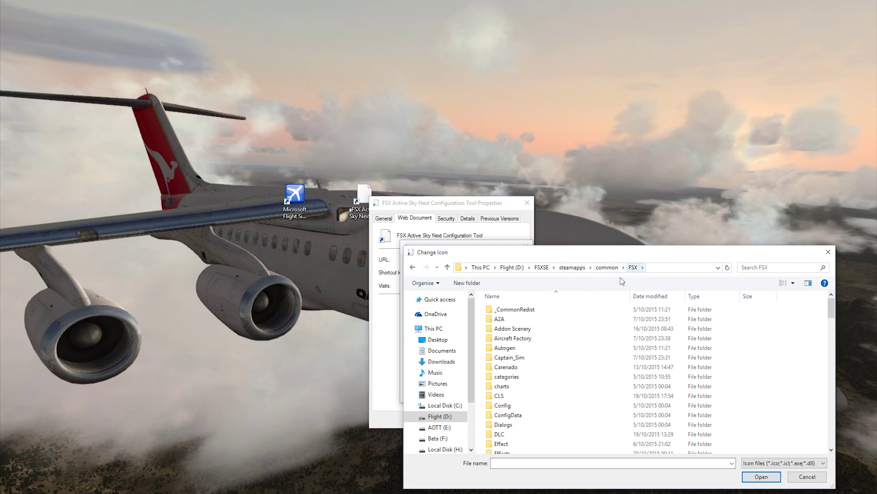
scroll(512, 389, "down", 2)
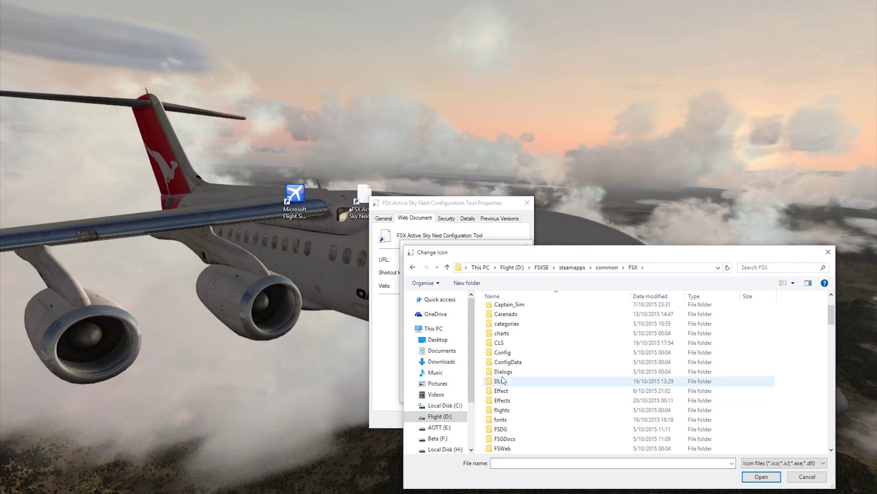
double_click(504, 382)
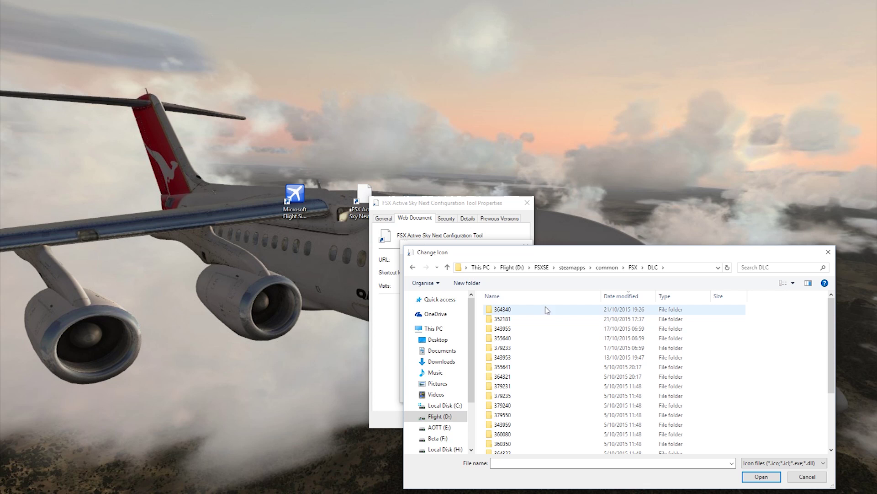
double_click(511, 313)
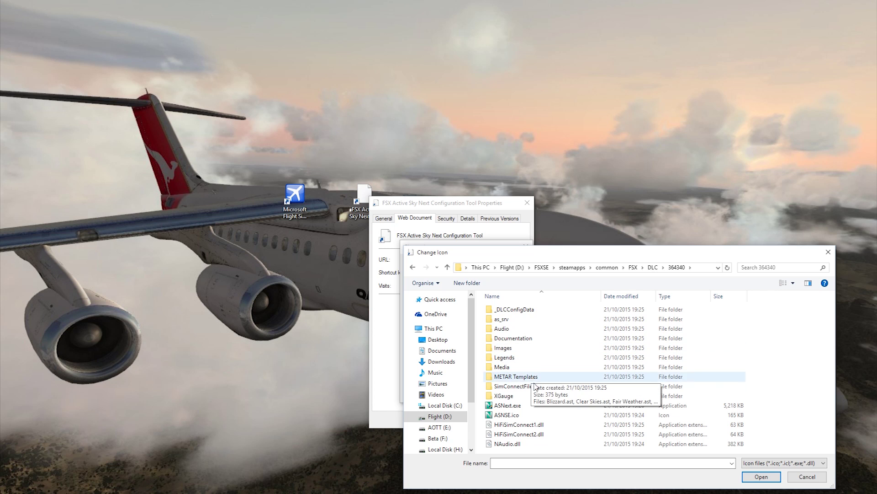
Choose ASNSE.ico as the shortcut's icon and save the shortcut properties.
left_click(515, 415)
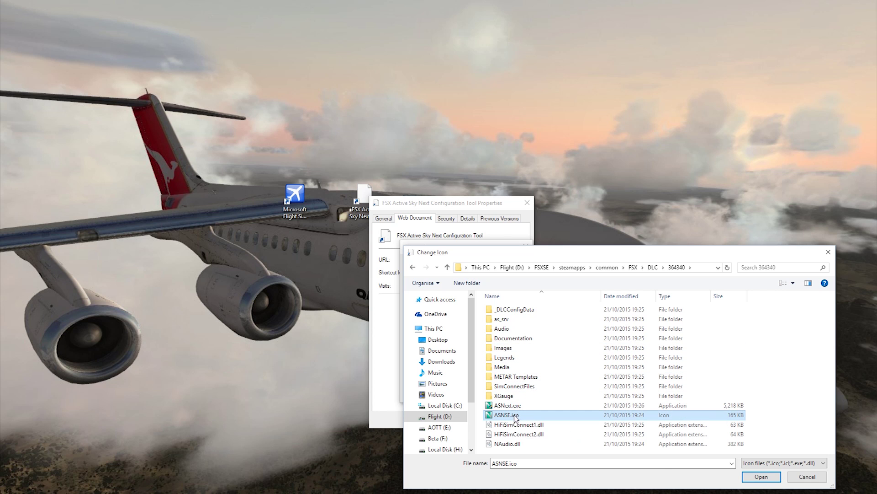
left_click(762, 476)
left_click(473, 392)
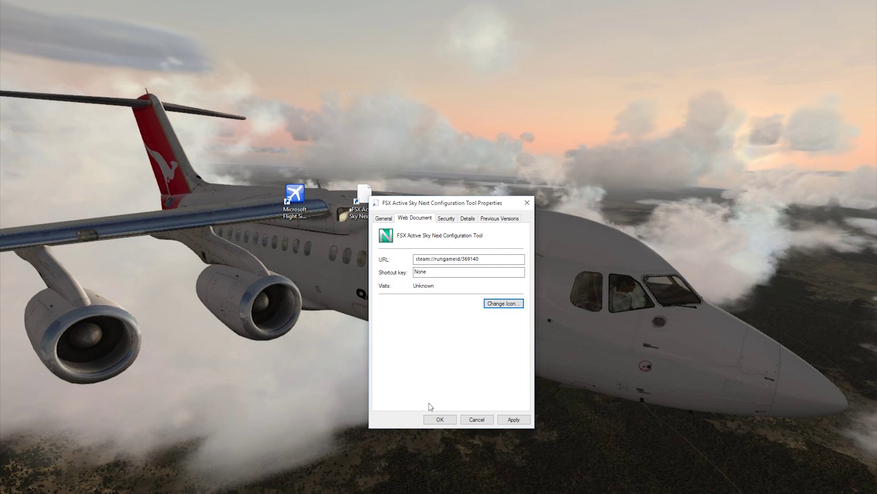
left_click(457, 423)
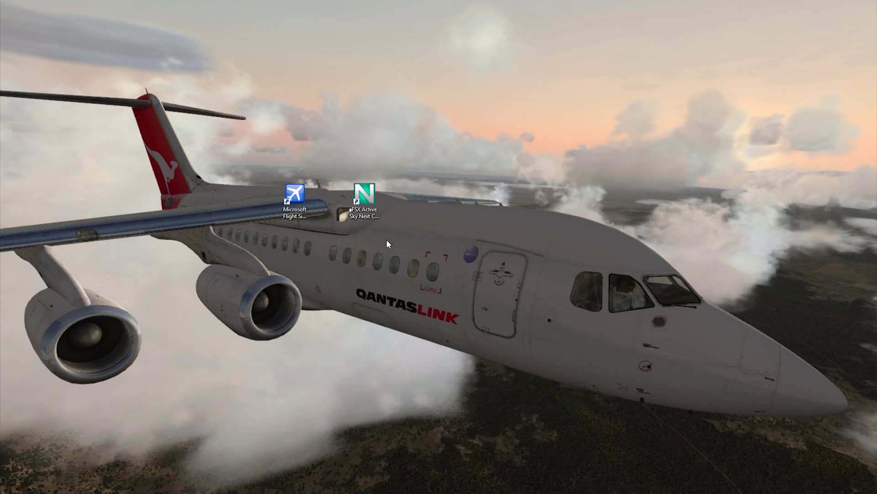
Launch the FSX Active Sky Next Configuration Tool from the desktop and open its weather configuration.
double_click(375, 189)
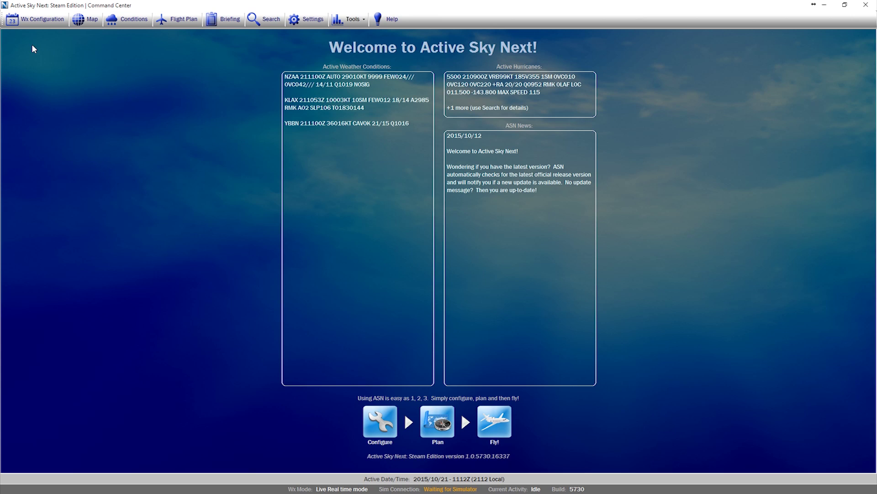
left_click(42, 20)
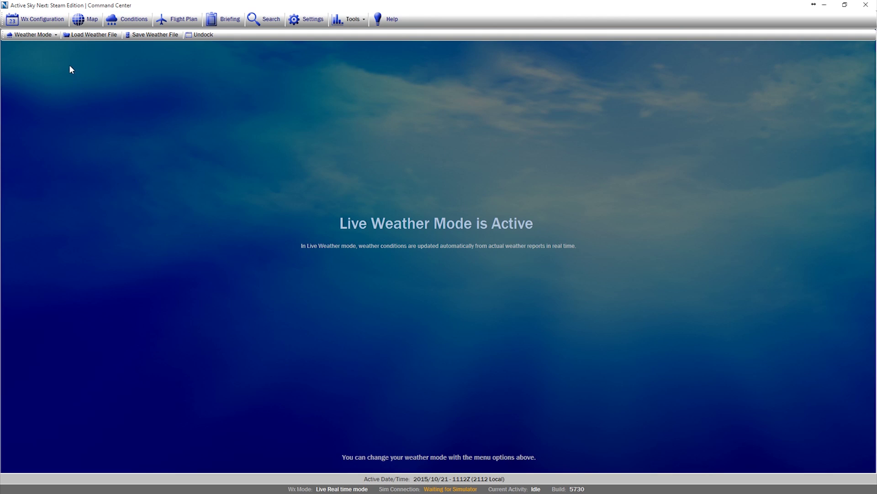
Switch the weather mode to Historical and set the year of the weather date to 2010.
left_click(52, 35)
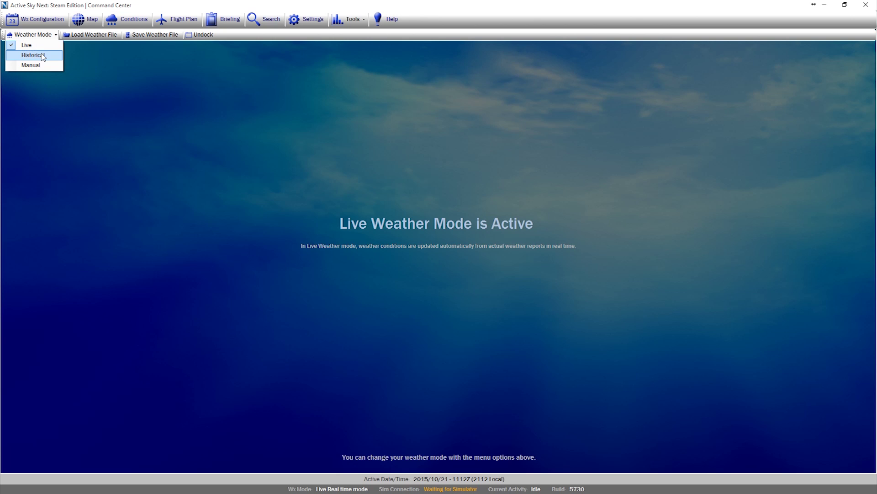
left_click(42, 56)
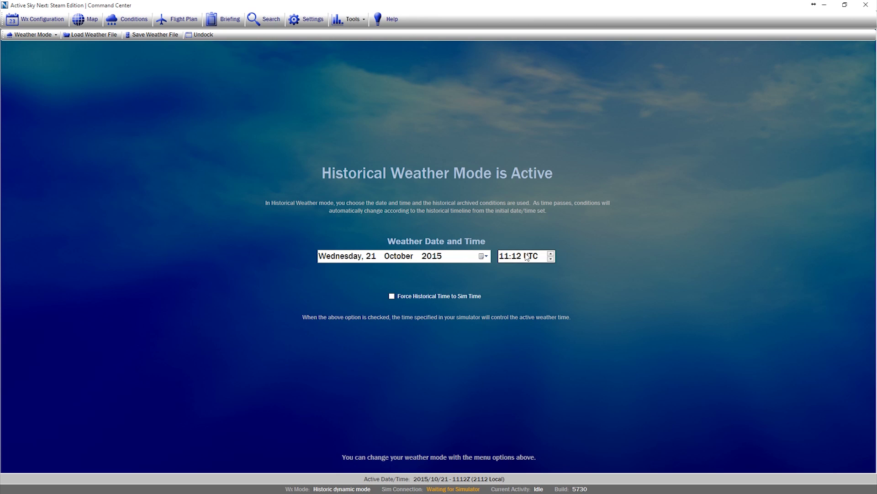
left_click(440, 257)
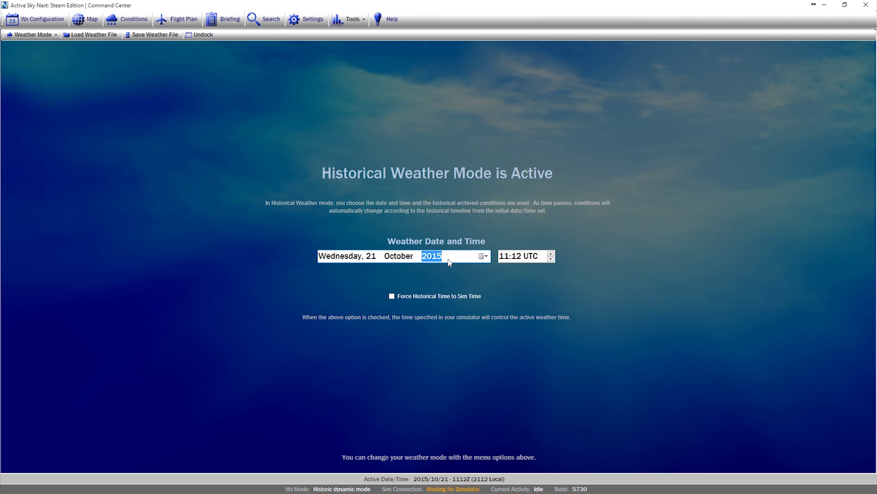
key("Down")
key("Down")
key("Down")
key("Down")
key("Down")
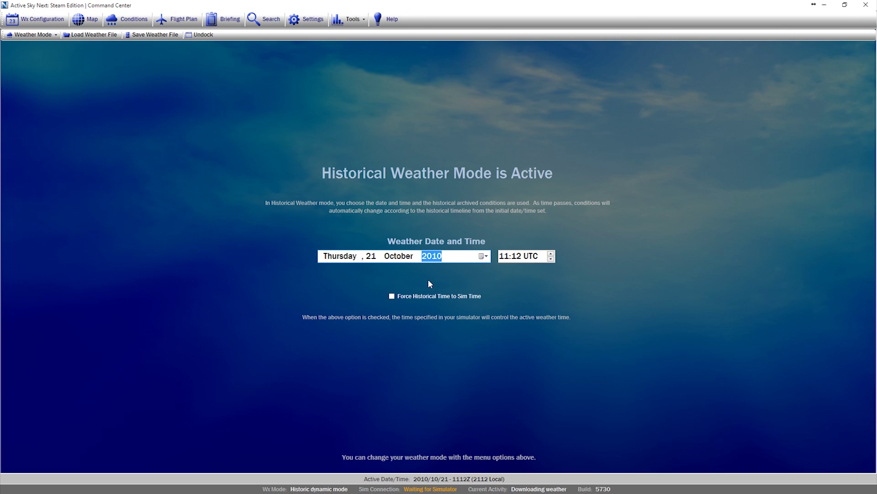
Set the weather mode back to Live.
left_click(54, 35)
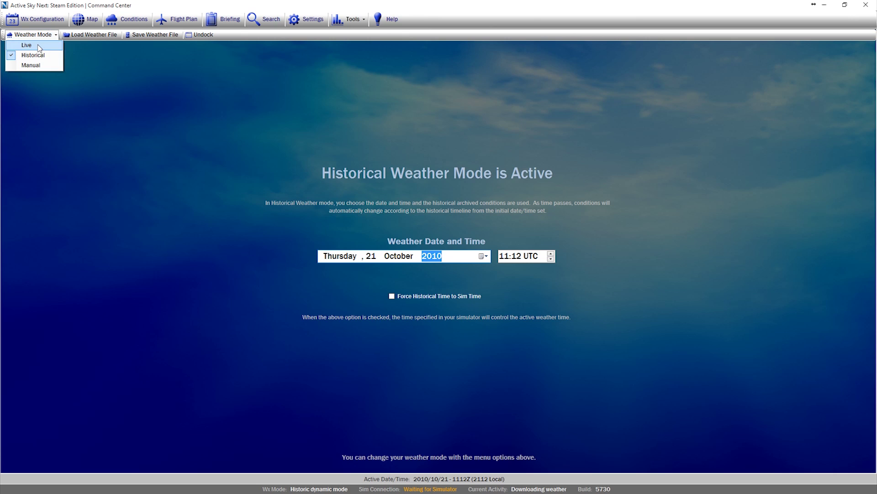
left_click(21, 43)
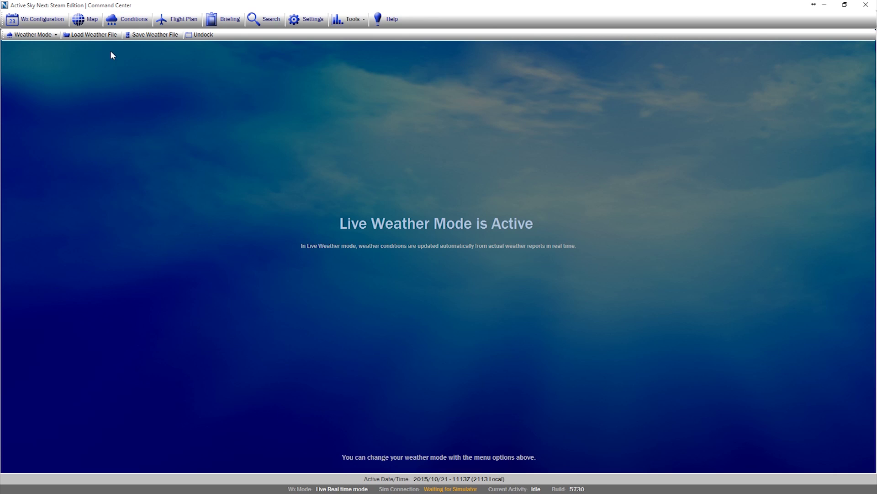
Open the weather map, check its available overlays and examine the clouds around the Hawaiian islands.
left_click(89, 22)
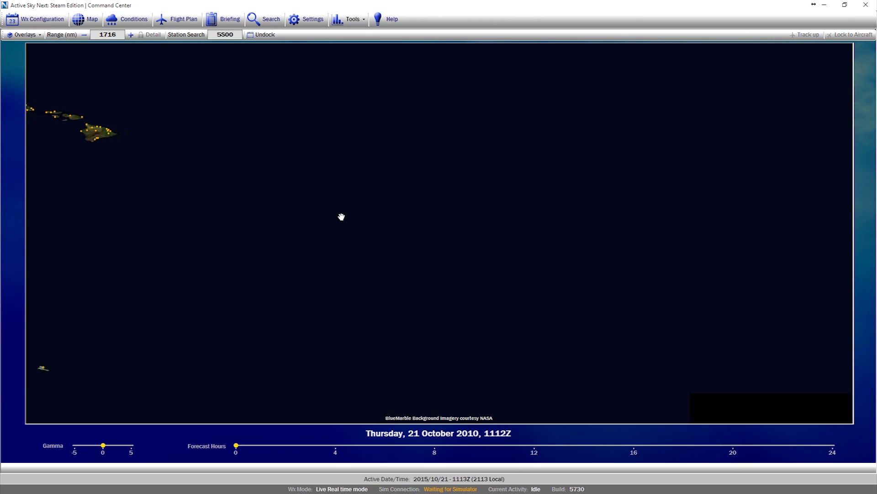
left_click_drag(270, 200, 519, 251)
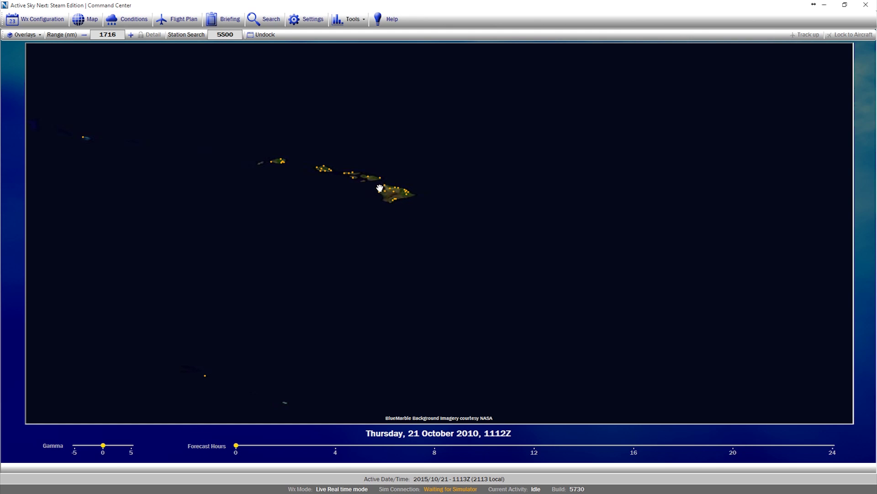
left_click(40, 37)
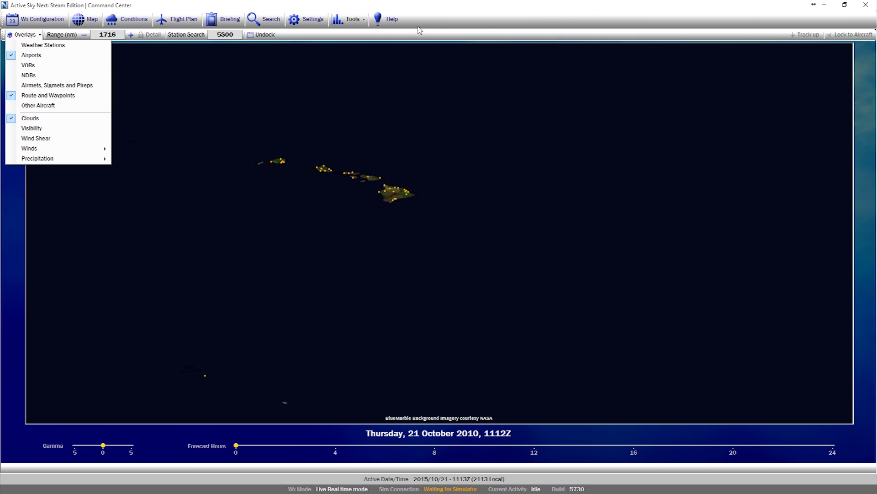
left_click(428, 17)
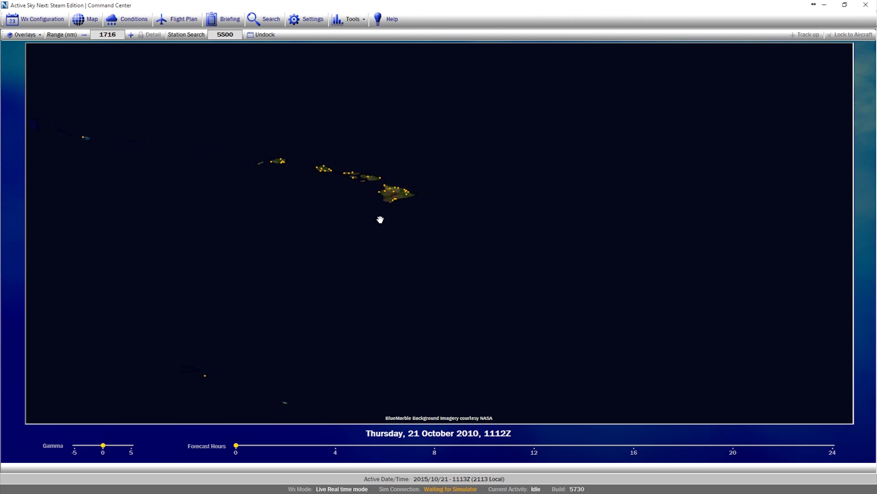
scroll(388, 196, "up", 3)
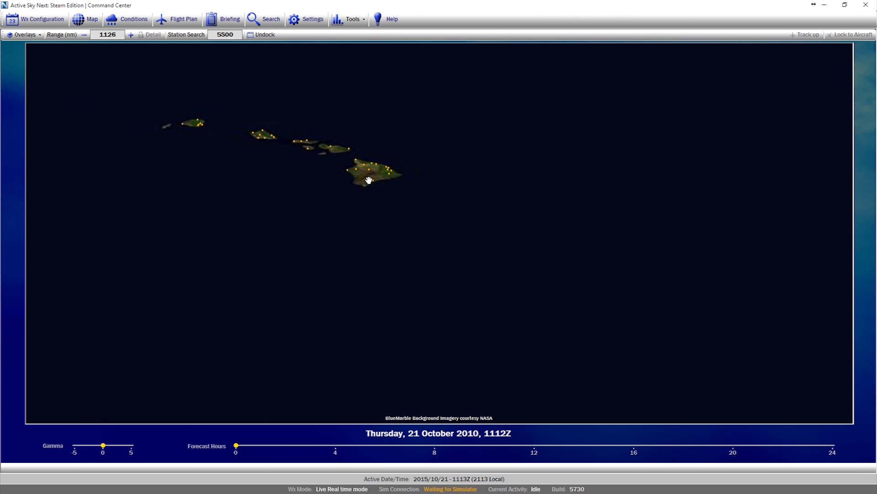
left_click_drag(343, 170, 393, 252)
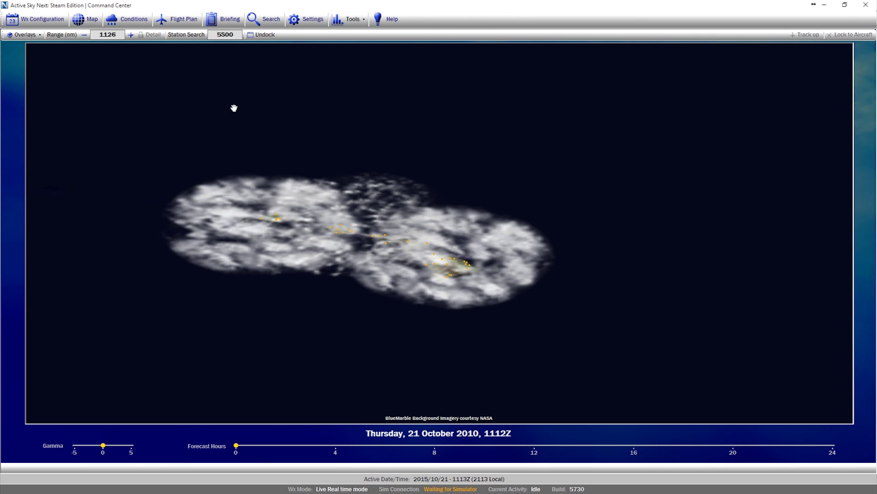
Examine the conditions for station YBBN, including its TAF, METAR, decoded weather and winds aloft table.
left_click(129, 21)
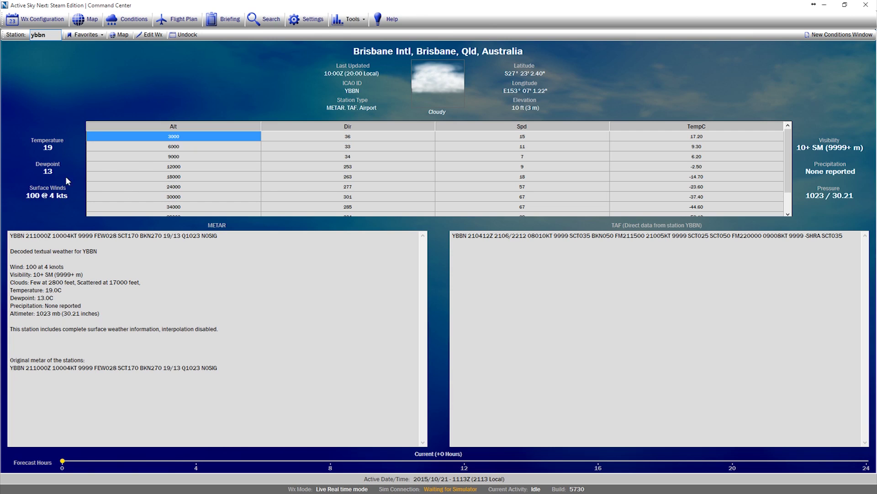
left_click_drag(455, 239, 844, 237)
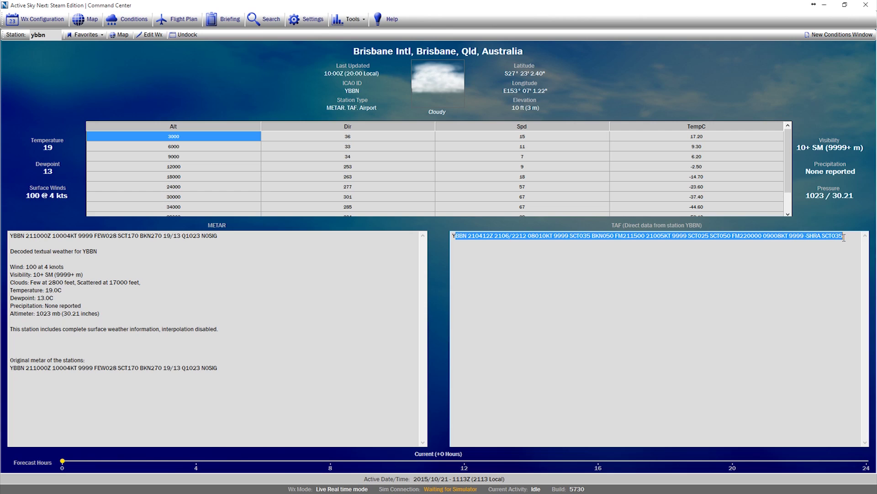
left_click(846, 235)
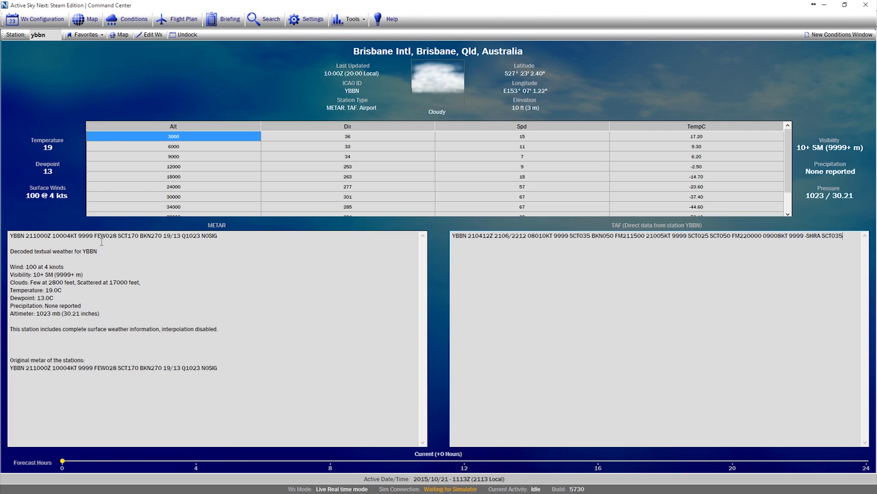
left_click_drag(219, 236, 9, 238)
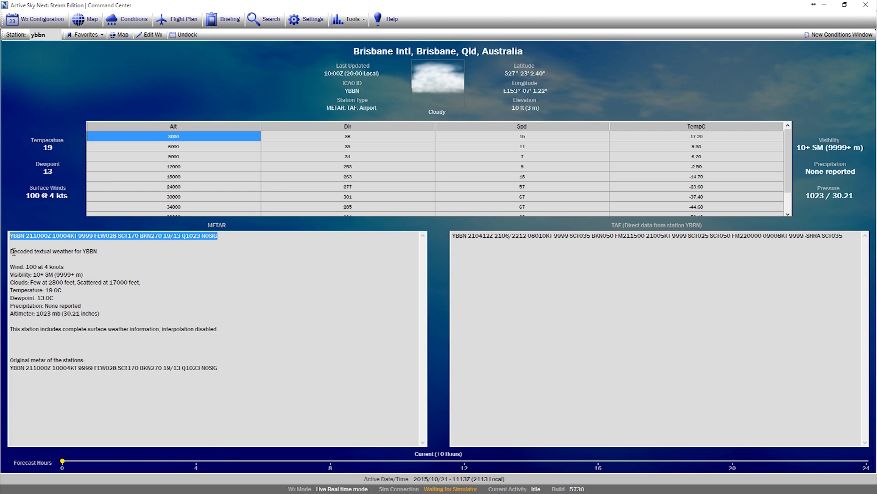
left_click(218, 367)
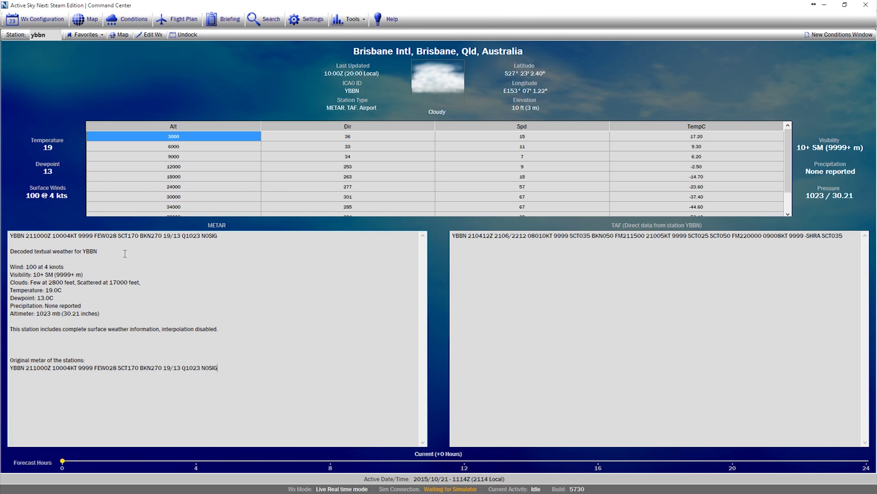
double_click(12, 368)
left_click_drag(191, 371, 218, 370)
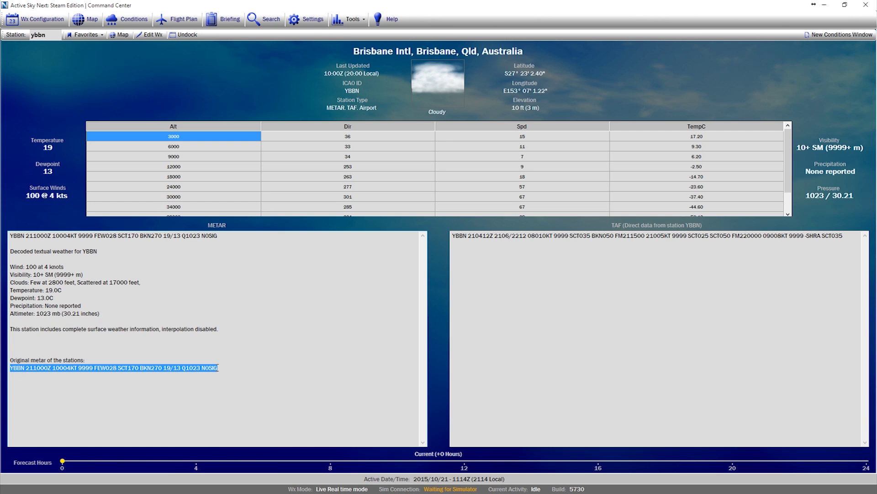
left_click(151, 310)
left_click_drag(153, 320, 16, 264)
left_click(11, 267)
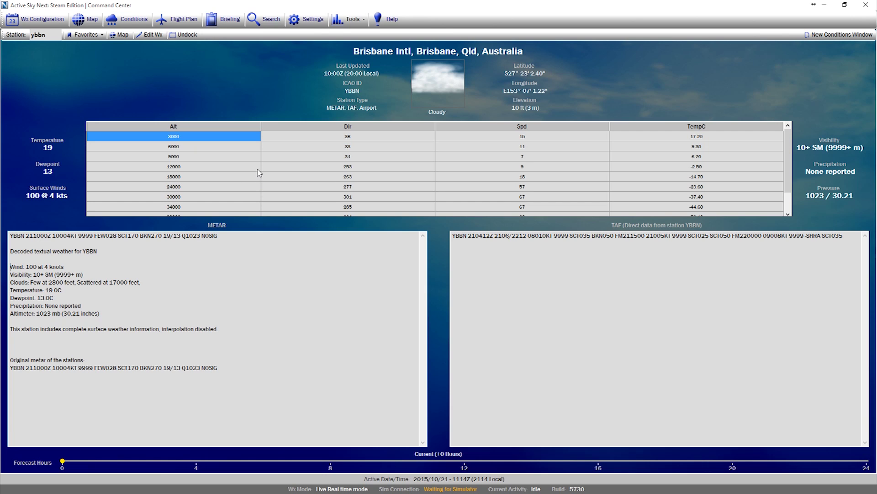
scroll(259, 172, "down", 1)
scroll(245, 167, "up", 1)
Look up the weather conditions for station EGLL and examine the station's area on the weather map.
left_click_drag(53, 35, 31, 35)
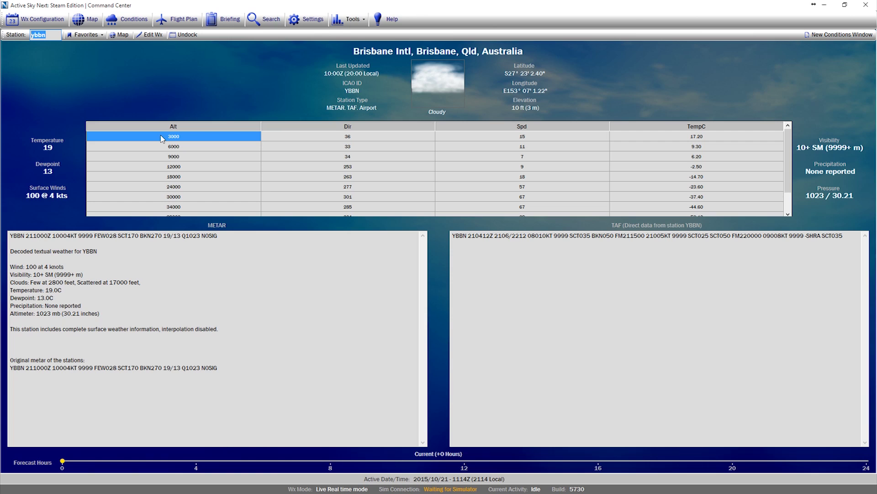
type("egll")
key("Return")
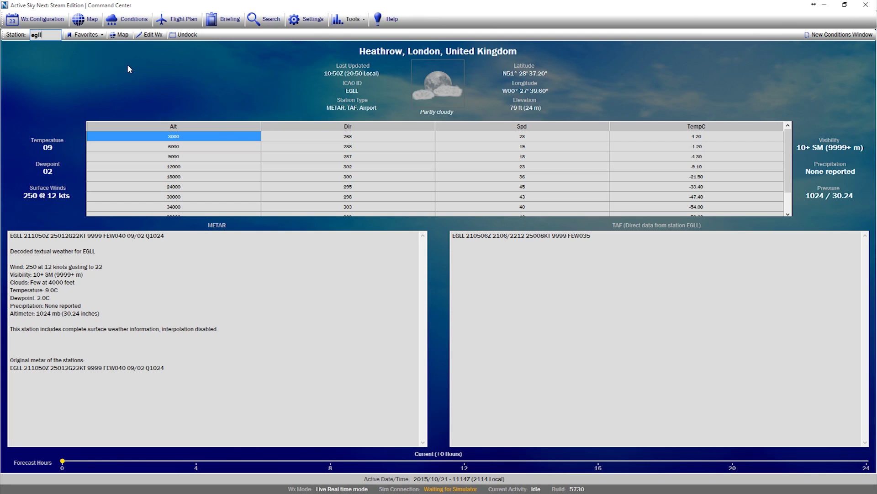
left_click(123, 35)
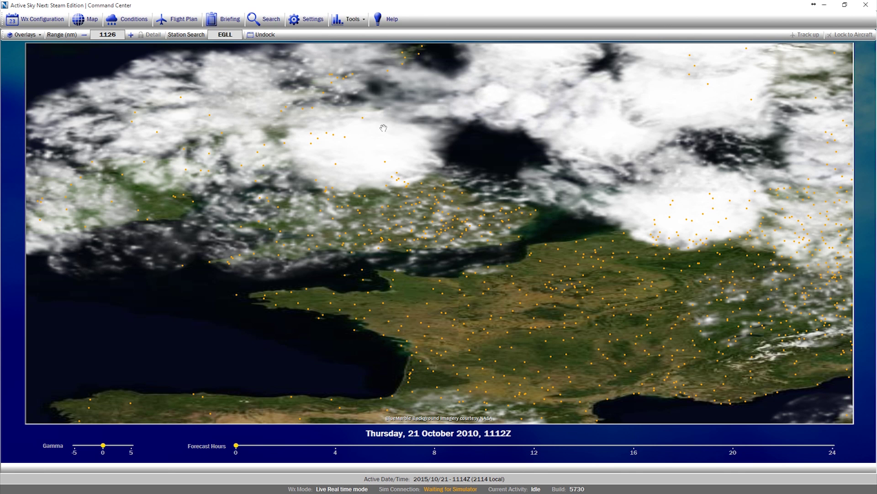
scroll(399, 199, "up", 1)
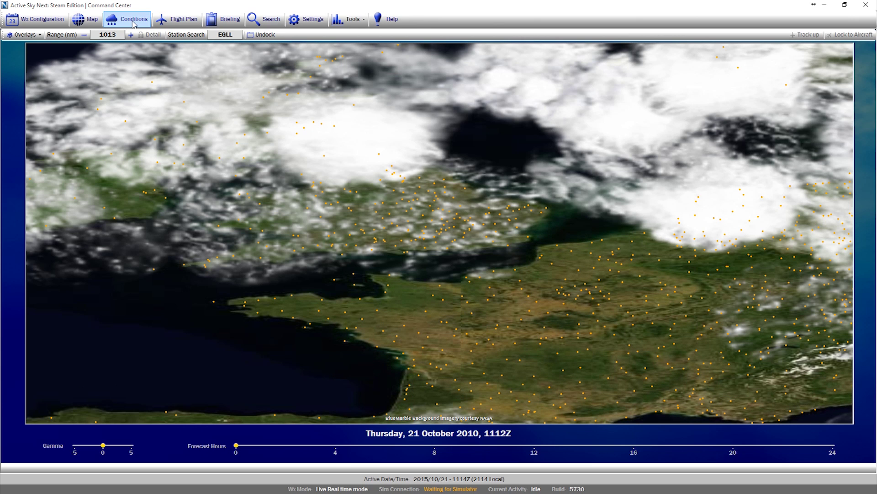
Look over the flight plan page, then search the weather stations for the precipitation type Snow.
left_click(182, 20)
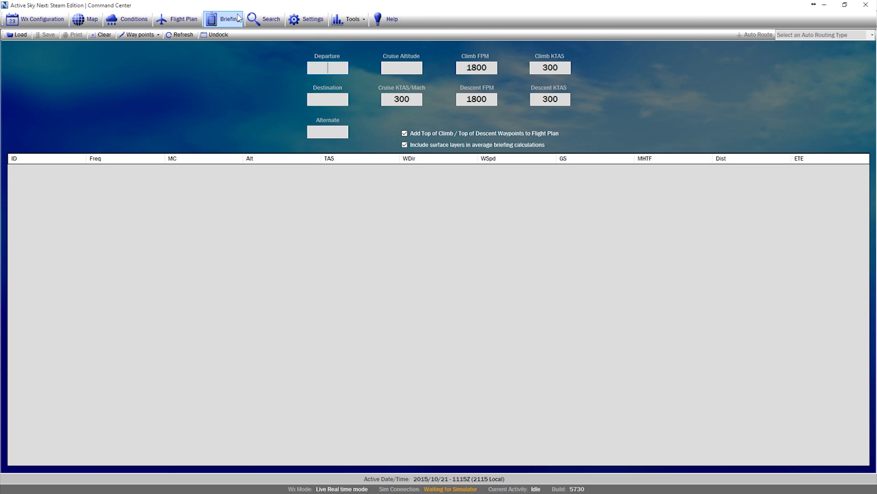
left_click(263, 23)
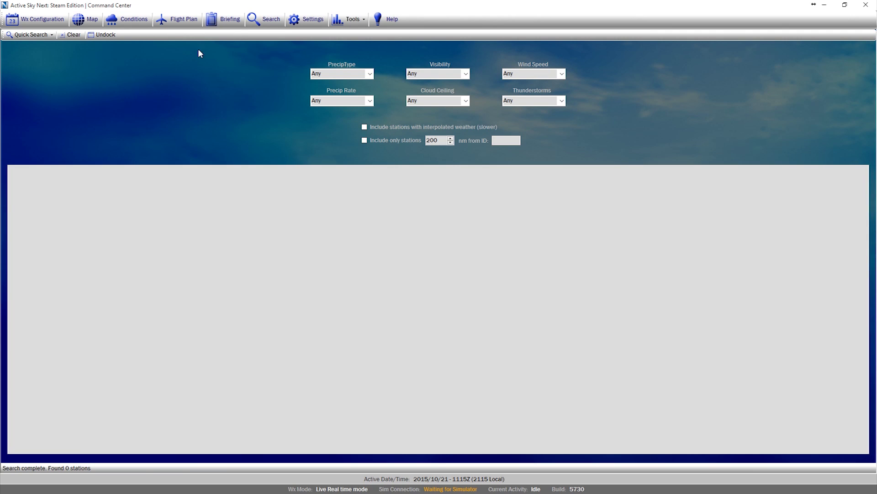
left_click(369, 73)
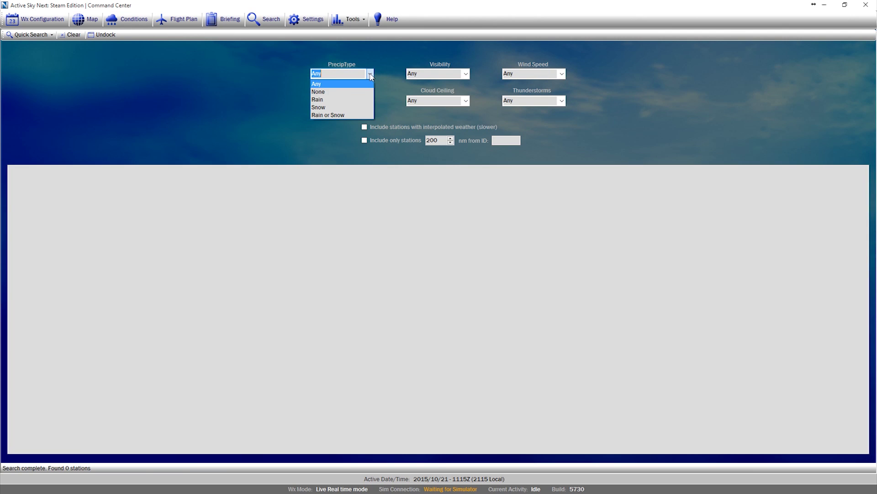
left_click(359, 108)
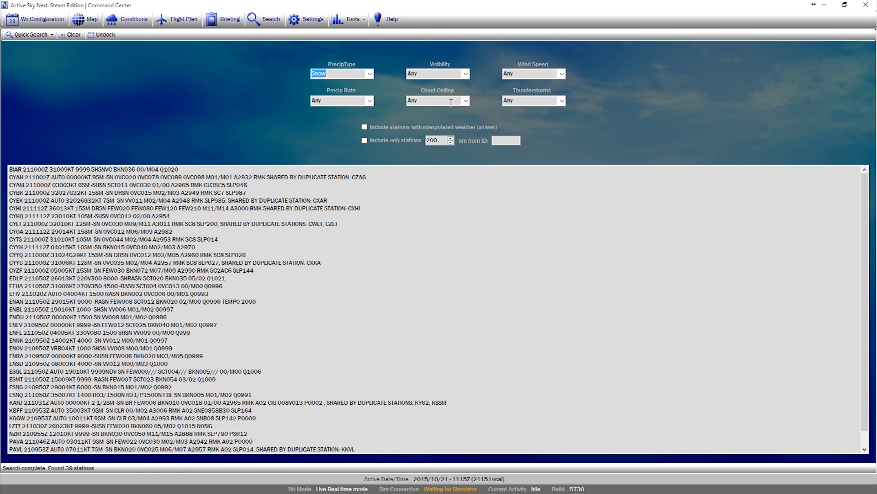
Narrow the snow station search by precipitation rate, trying Heavy and then Moderate.
left_click(371, 101)
left_click(317, 131)
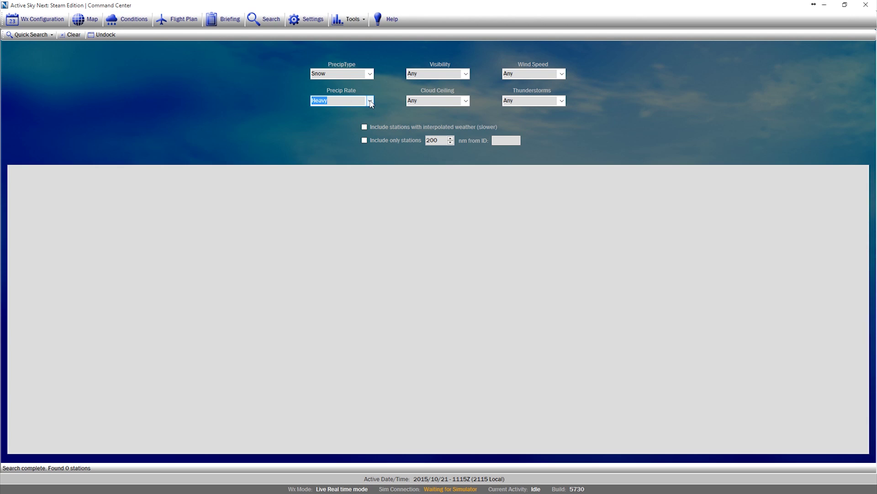
left_click(370, 101)
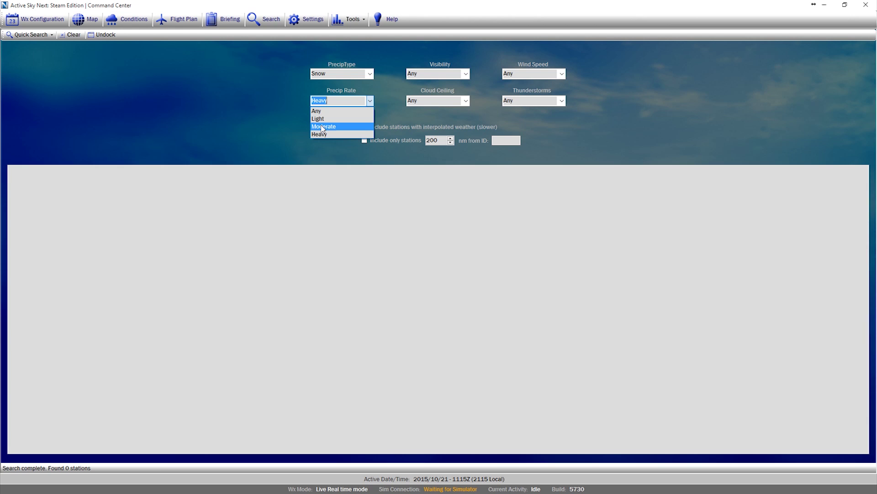
left_click(323, 127)
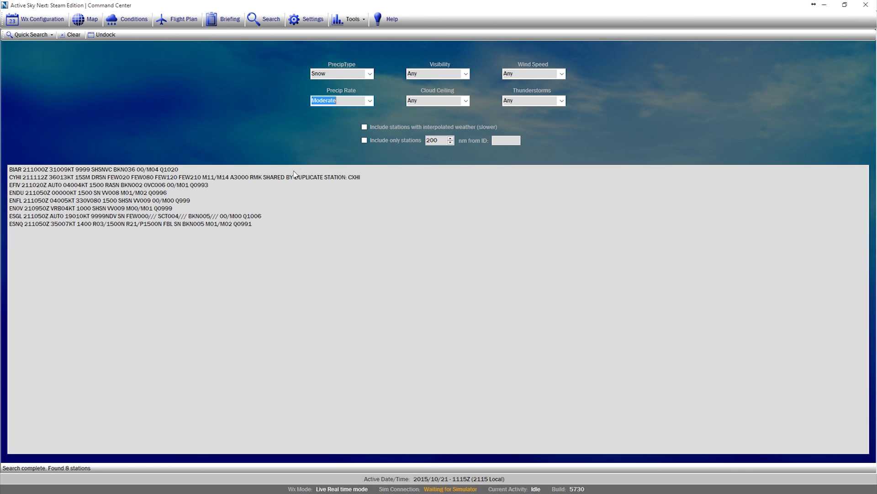
Run quick searches for Thunderstorms and Hurricanes, then return to the welcome page.
left_click(52, 36)
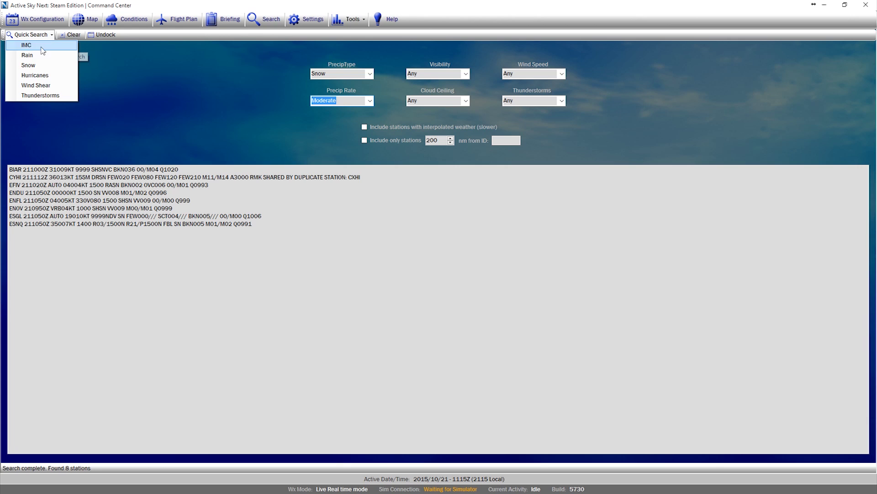
left_click(42, 95)
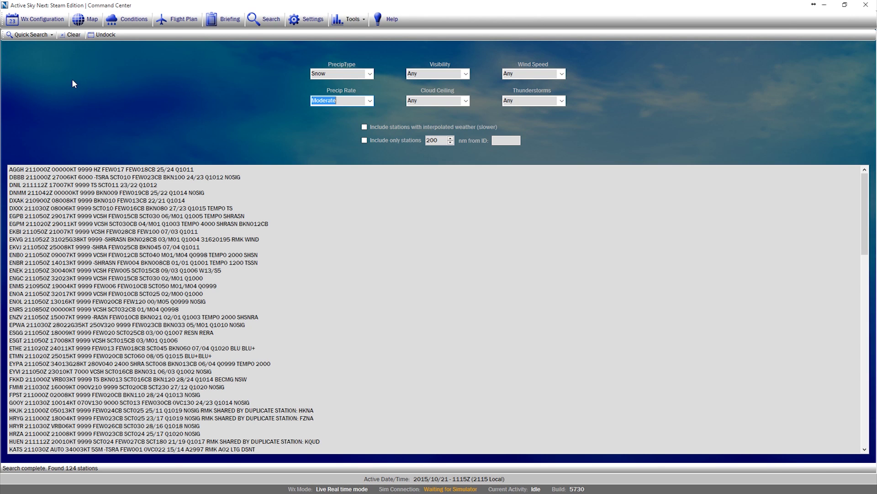
left_click(51, 35)
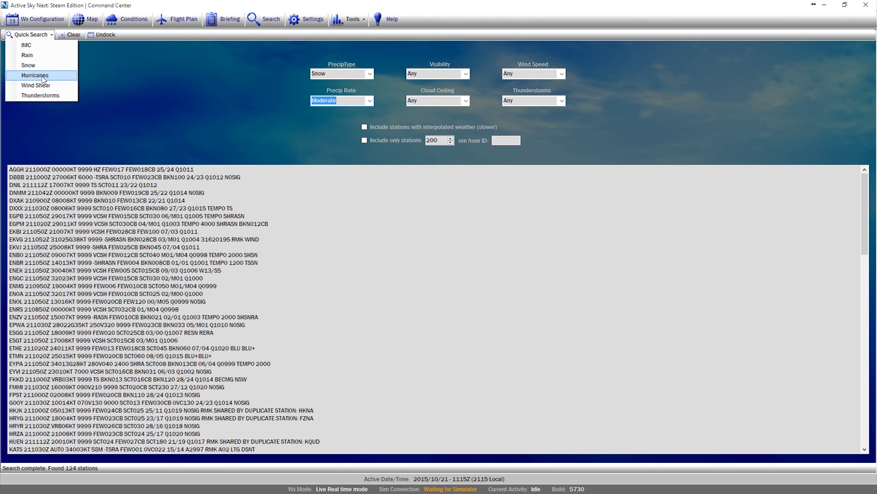
left_click(42, 75)
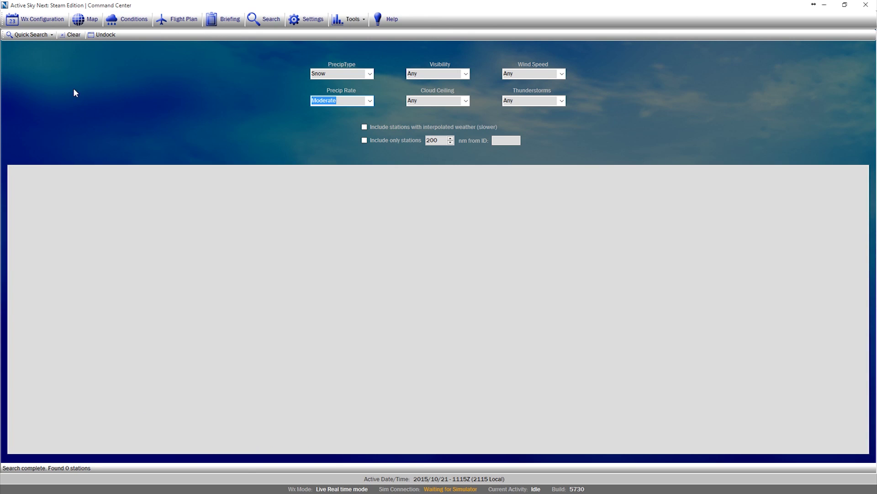
left_click(352, 19)
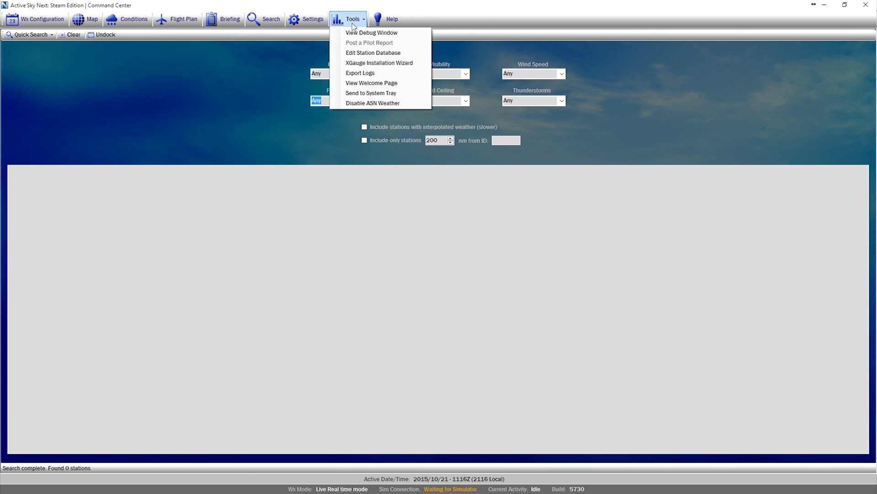
left_click(369, 84)
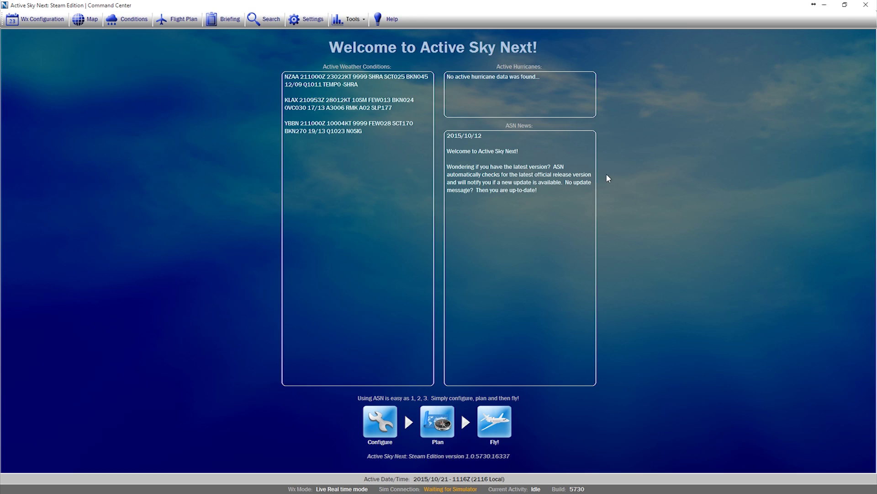
Switch to the desktop, launch Microsoft Flight Simulator X: Steam Edition and allow SimVar to run.
left_click(828, 6)
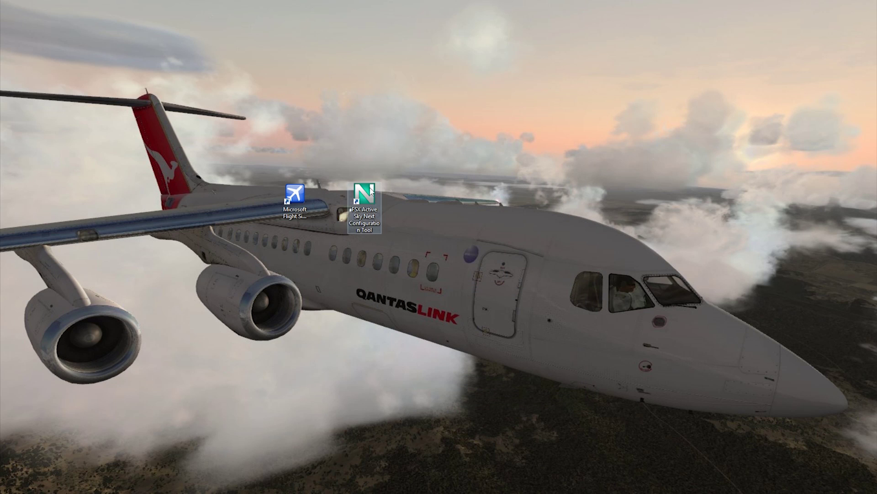
double_click(303, 191)
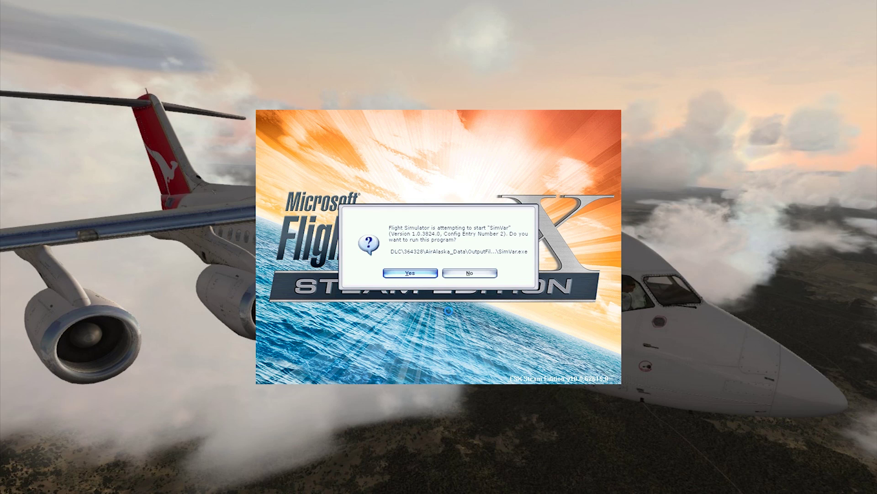
left_click(410, 273)
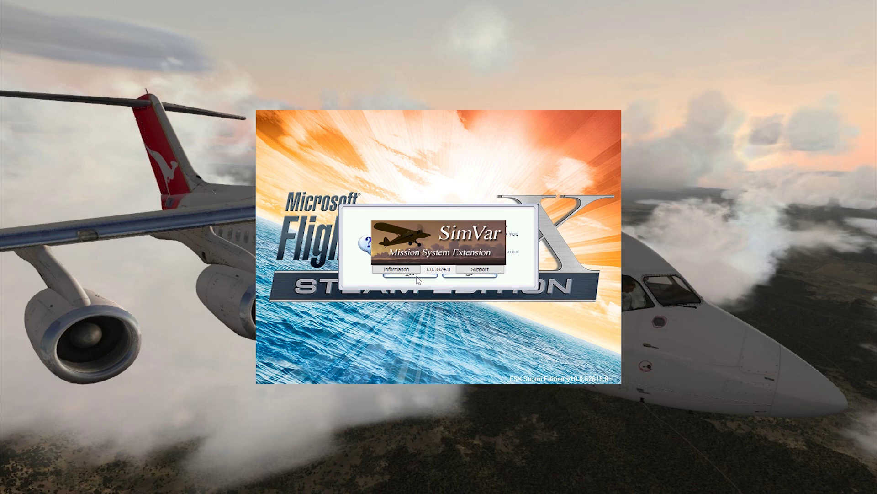
left_click(418, 274)
left_click(419, 274)
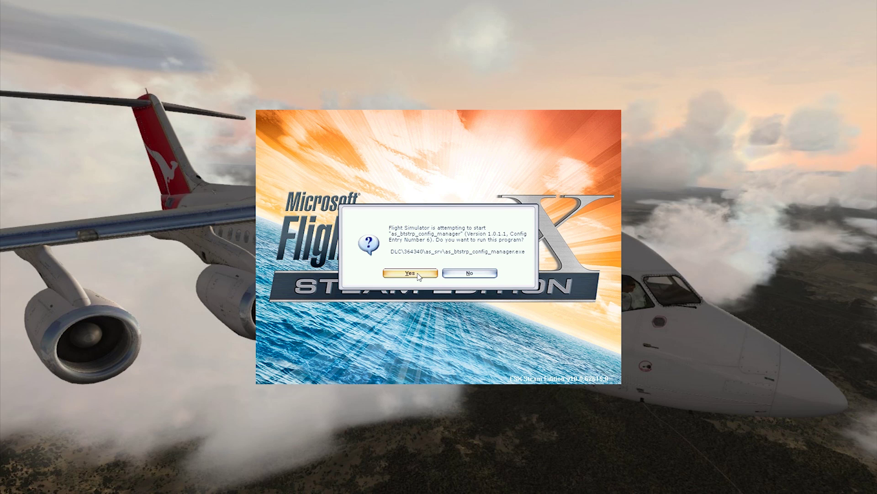
Allow as_btstrp_config_manager.exe from HiFi Technologies to run and designate it as trusted software.
left_click(418, 275)
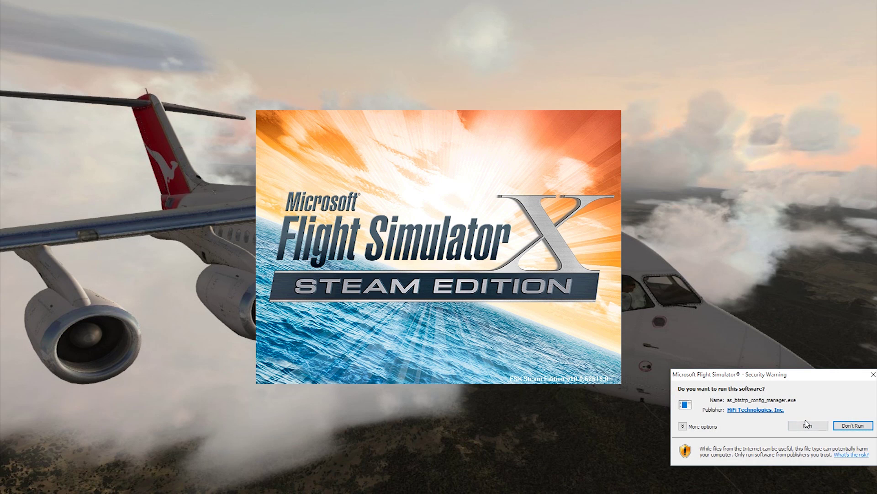
left_click_drag(778, 376, 588, 326)
left_click(615, 373)
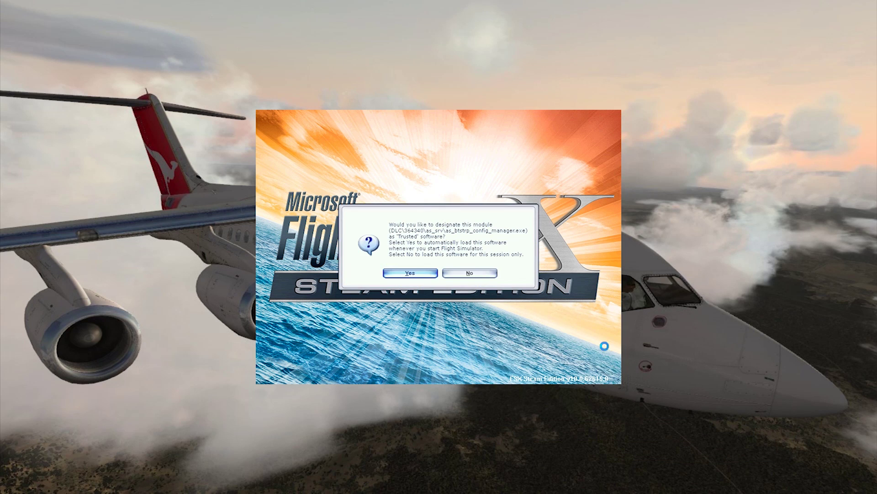
left_click(410, 273)
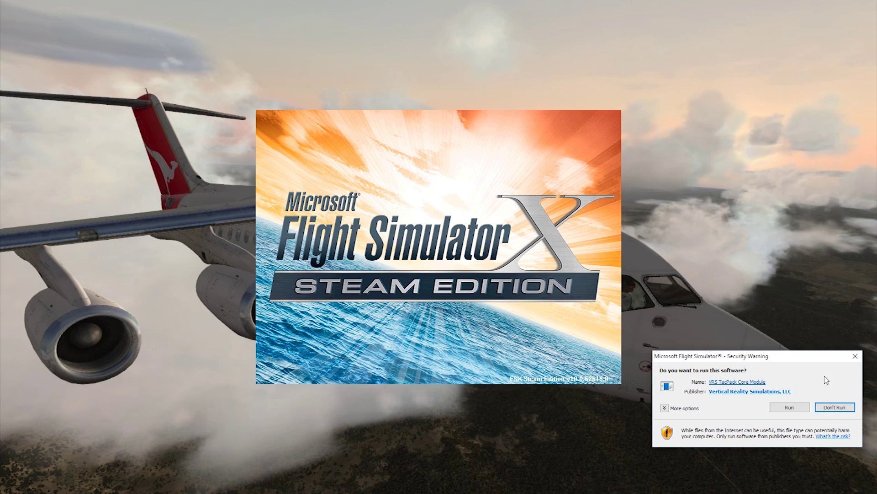
Refuse to run the VRS TacPack Core Module, but run as_btstrp.dll and designate it as trusted software.
left_click(835, 407)
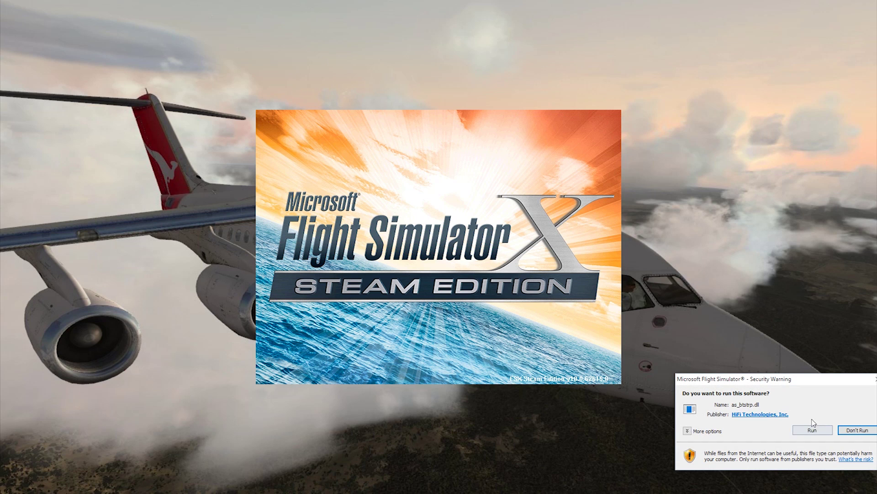
left_click_drag(787, 382, 478, 243)
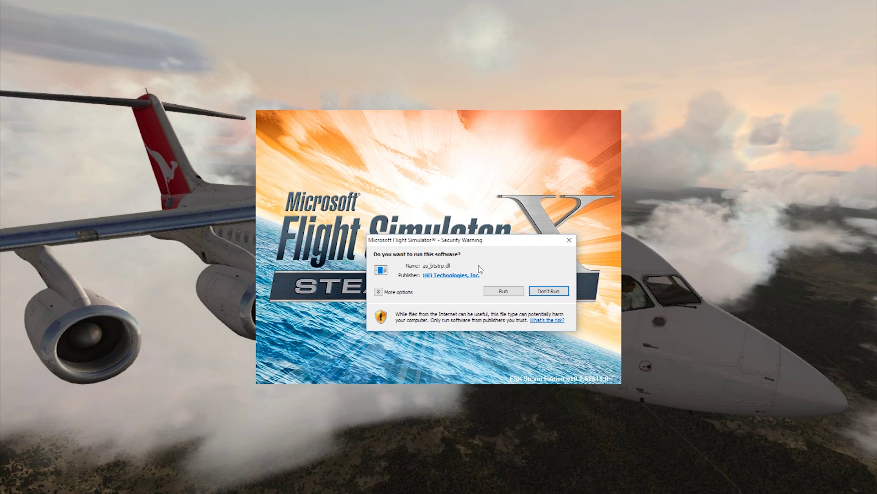
left_click(503, 293)
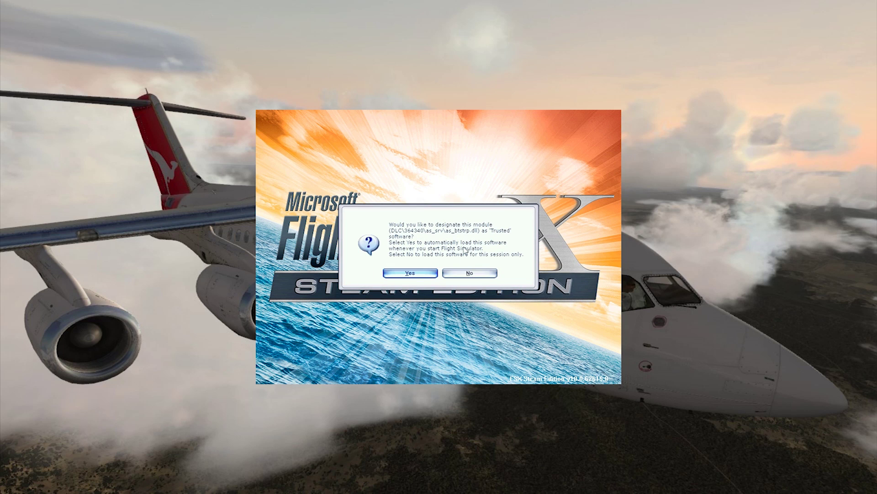
left_click(409, 273)
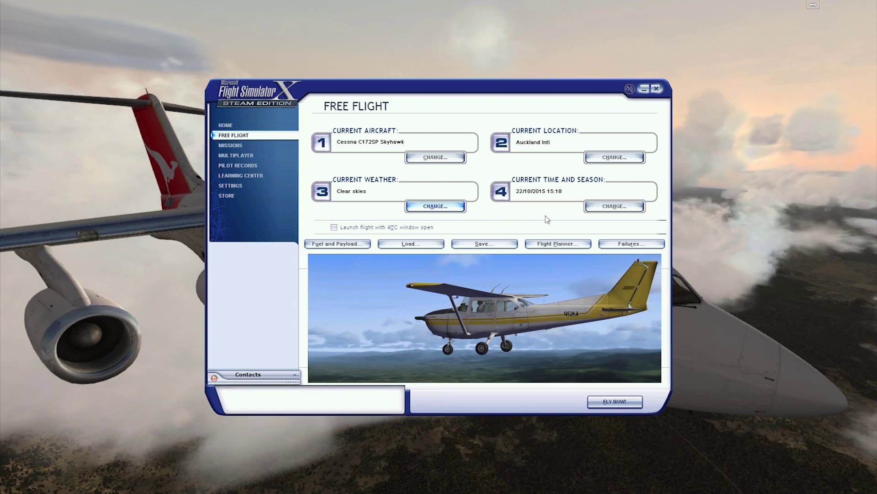
Start the free flight with the Cessna C172SP Skyhawk at Auckland Intl and view the sky from outside and from the cockpit.
left_click(614, 402)
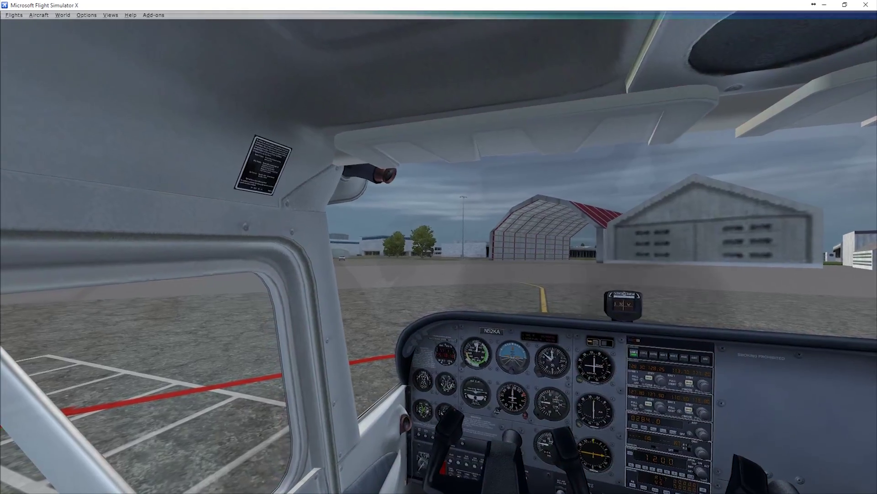
key("s")
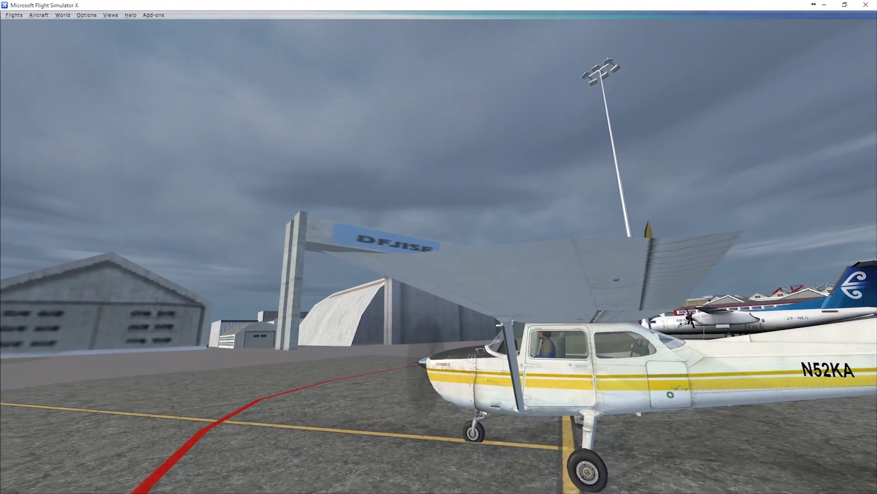
key("a")
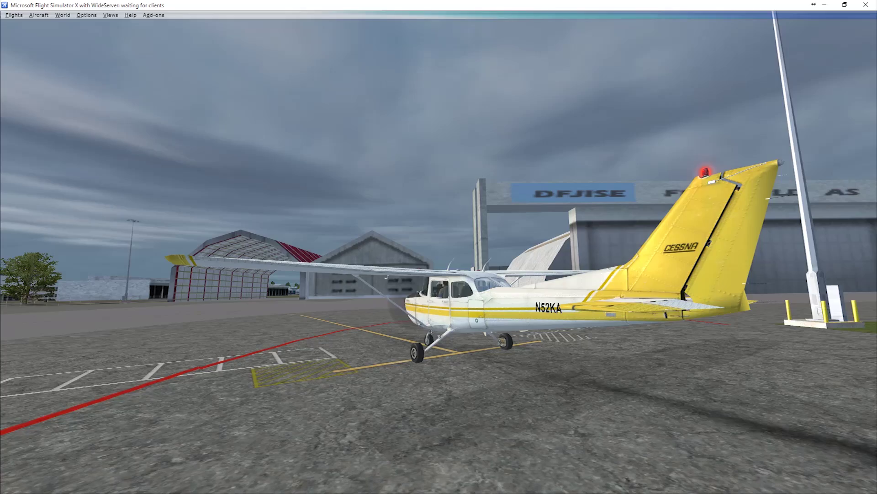
key("F9")
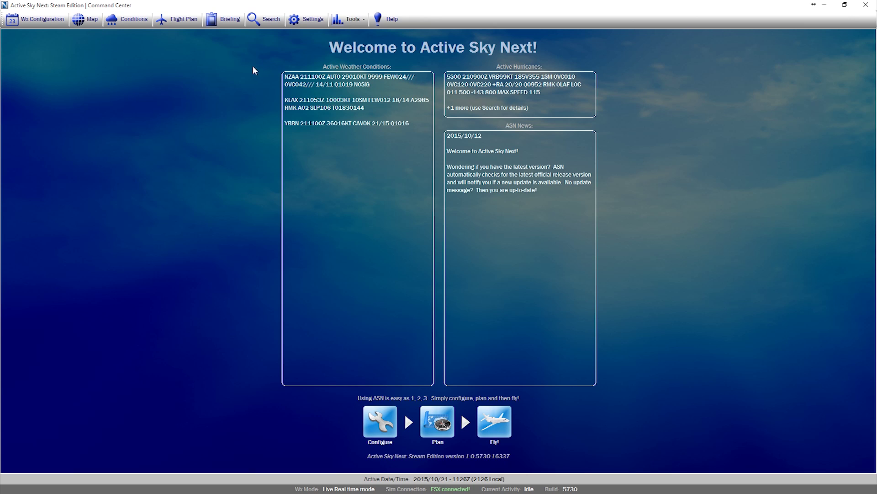
In Active Sky Next, lock the weather map to the aircraft and show detailed radar imagery at a 75 nm range.
left_click(86, 21)
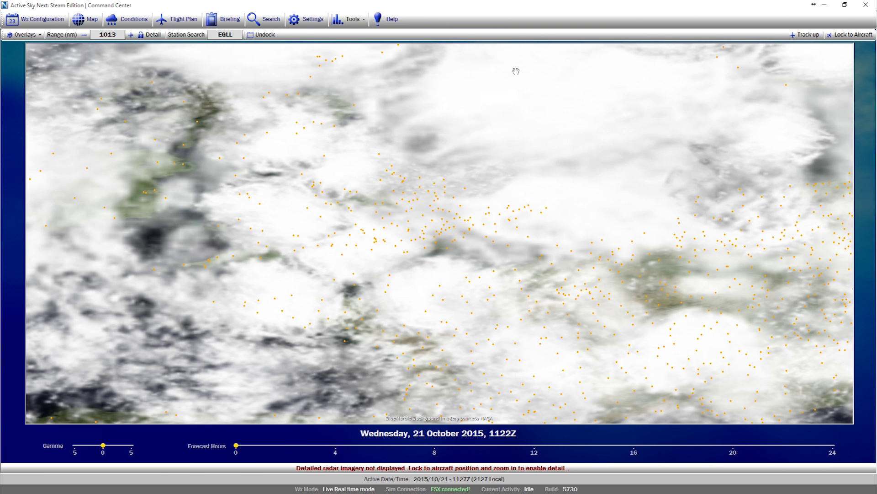
left_click(838, 36)
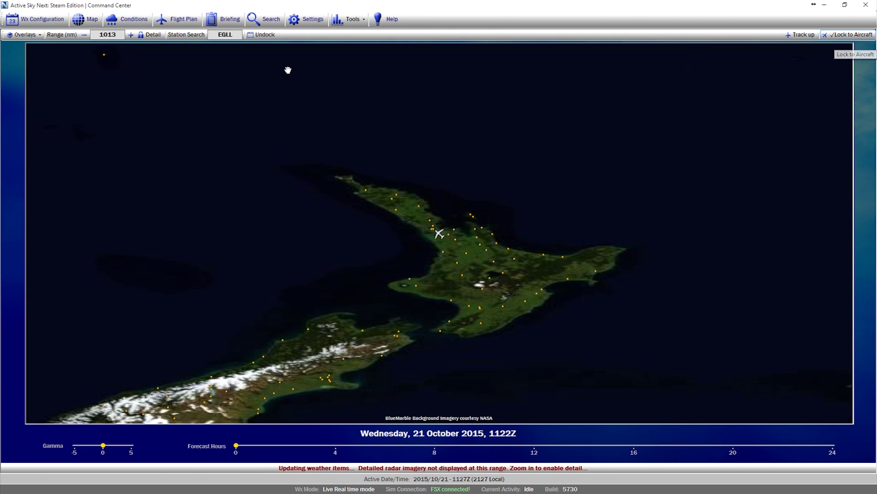
left_click(151, 34)
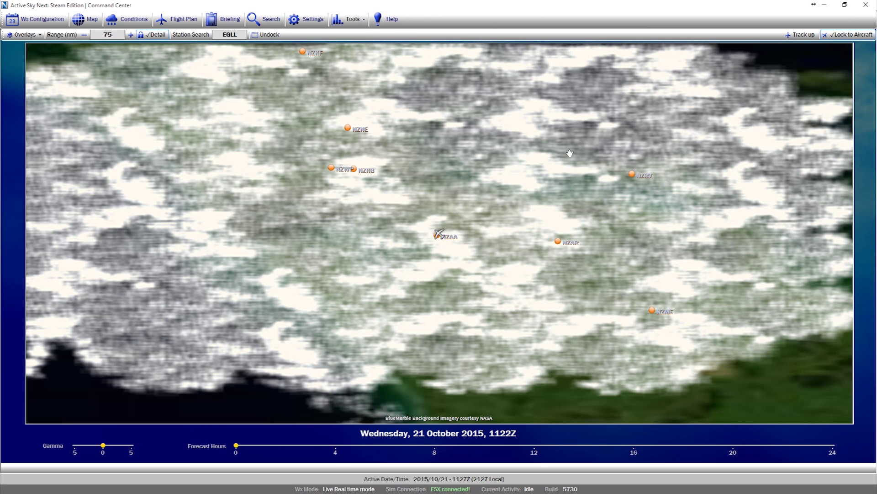
left_click(827, 7)
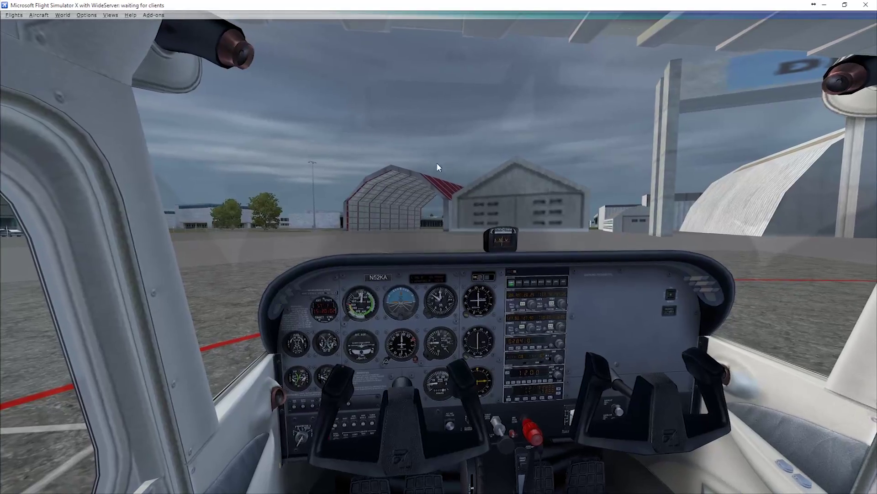
In Flight Simulator, request the ASN report of the current active weather, read it, and close the request window.
left_click(154, 15)
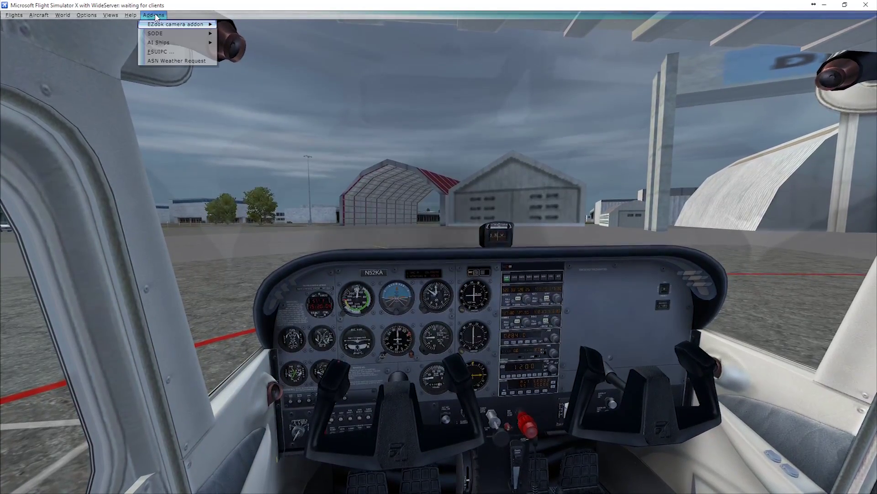
left_click(171, 61)
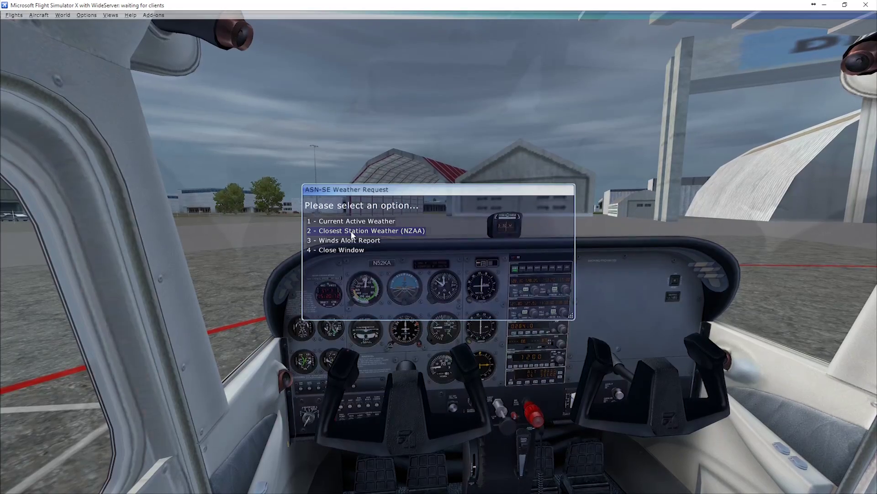
left_click(348, 222)
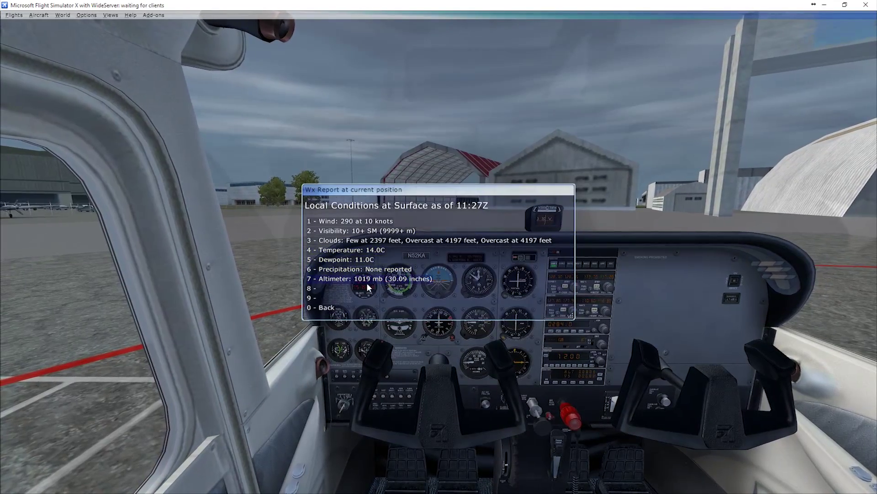
left_click(327, 307)
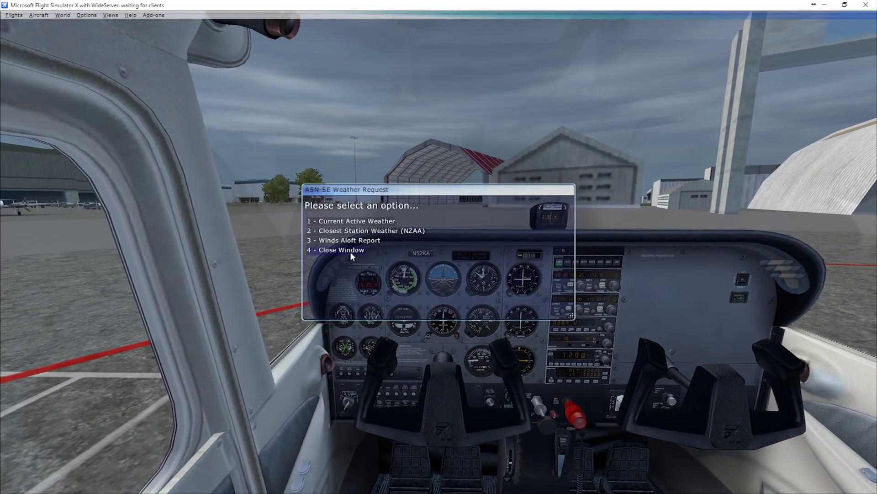
left_click(350, 251)
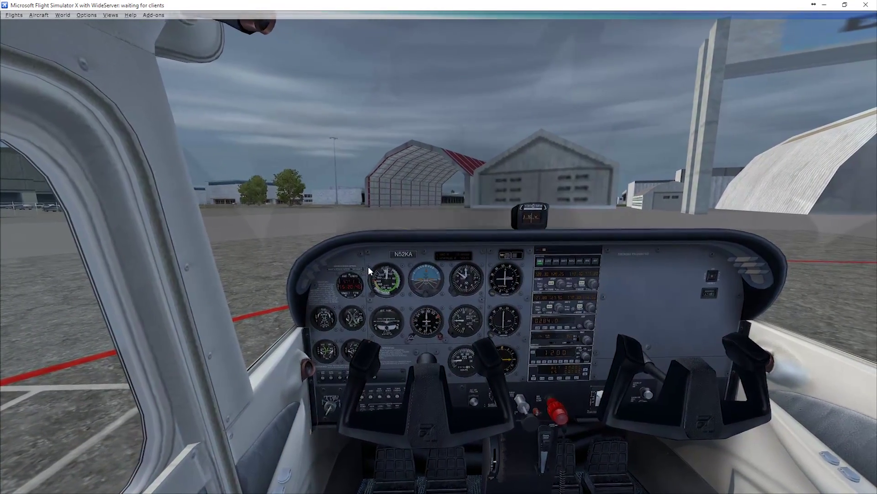